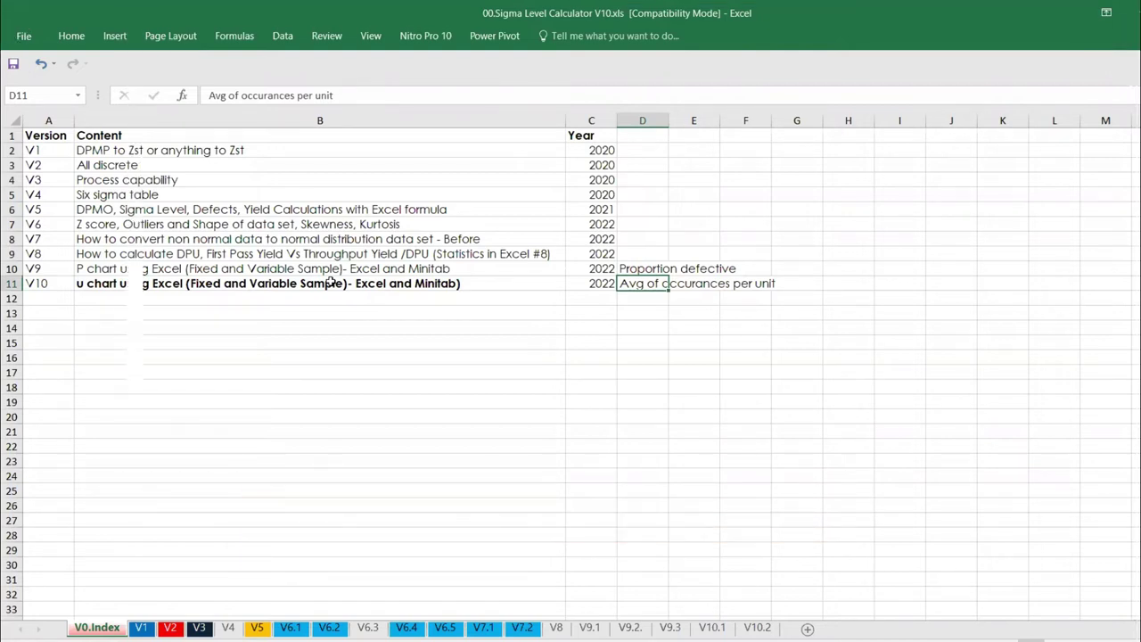
# Open the V10.1 U-chart sheet from the index and review its units values.
pyautogui.click(238, 267)
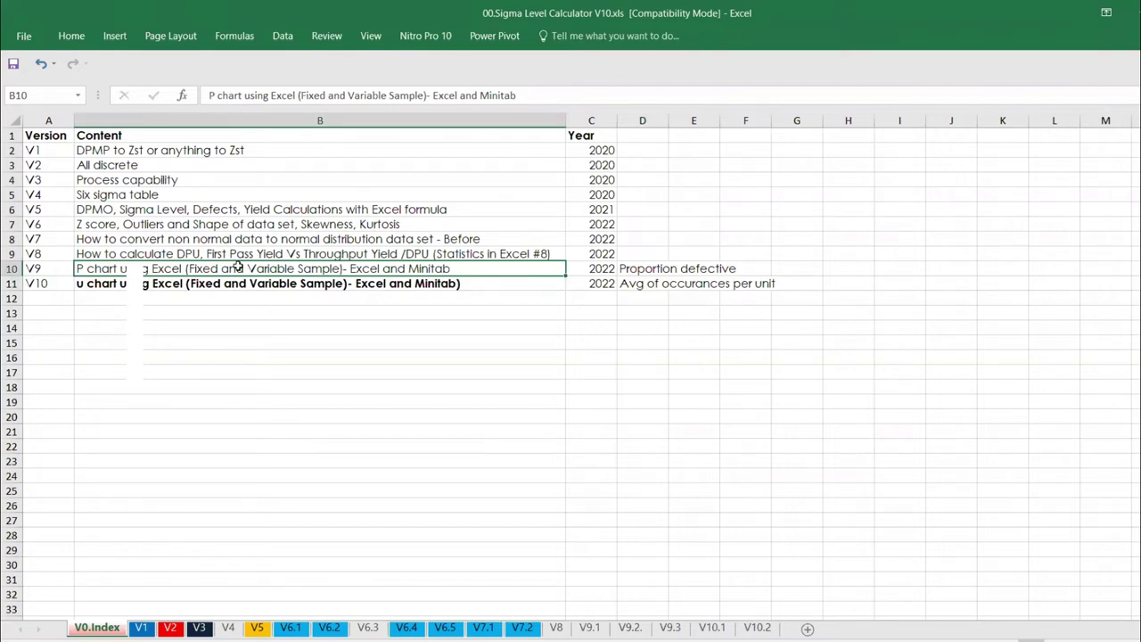
pyautogui.press('Down')
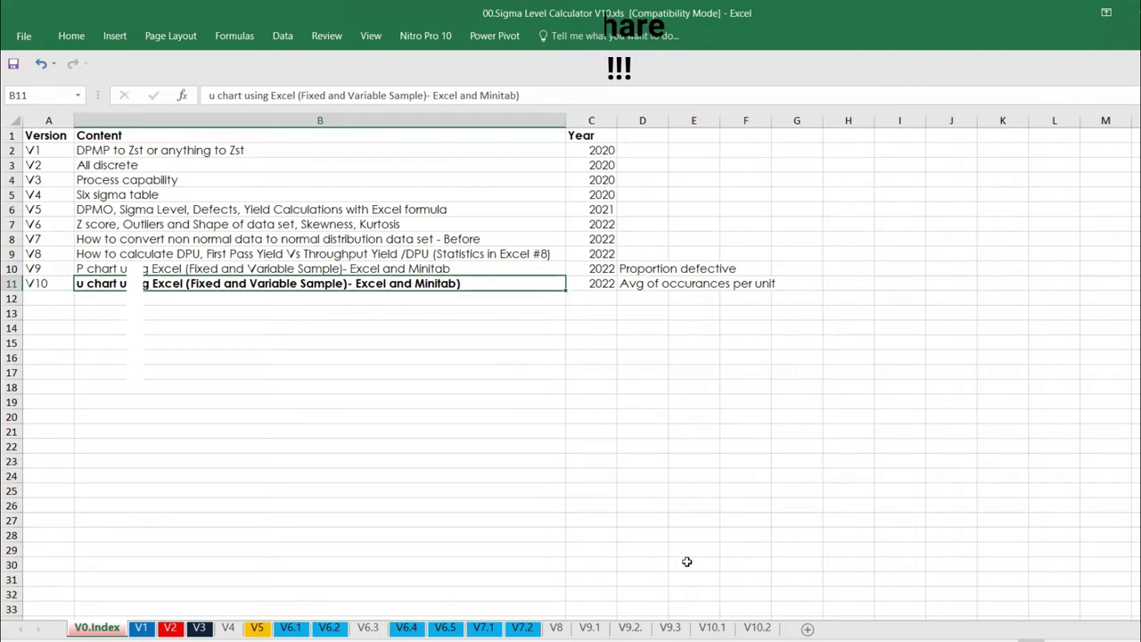
pyautogui.click(711, 627)
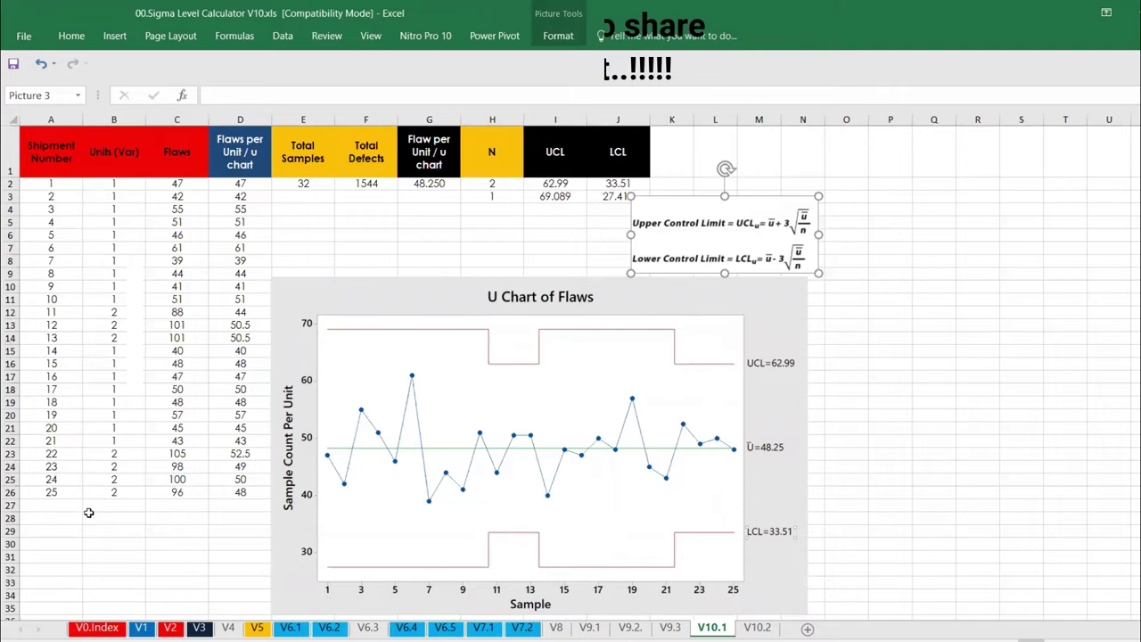
pyautogui.click(115, 184)
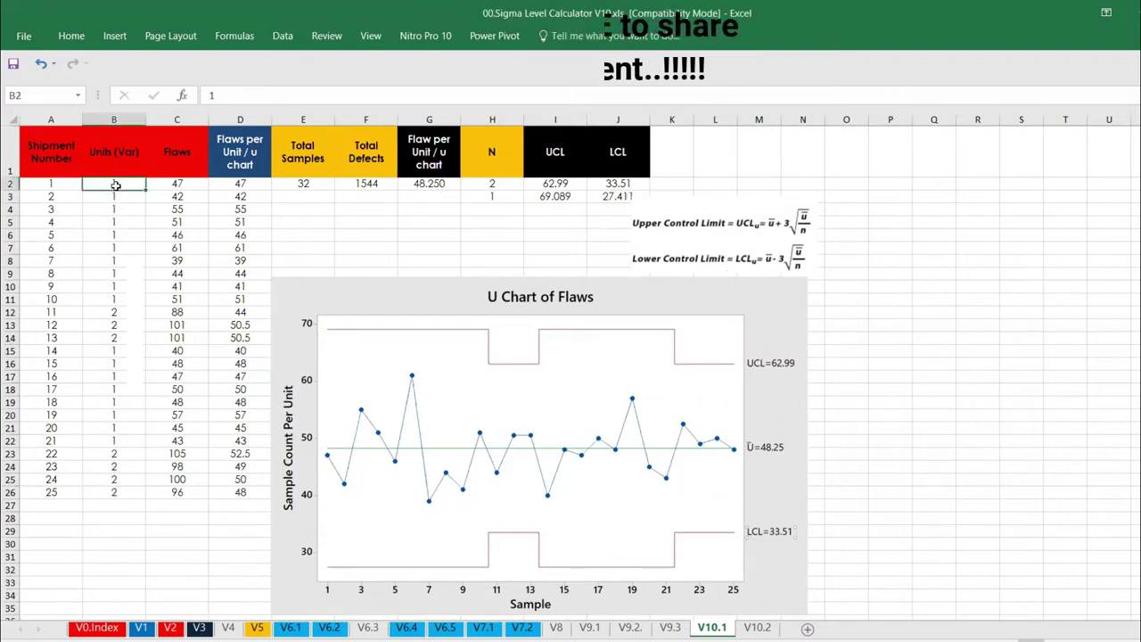
pyautogui.press('Down')
pyautogui.press('Down')
pyautogui.press('Down')
pyautogui.press('Down')
pyautogui.press('Down')
pyautogui.press('Down')
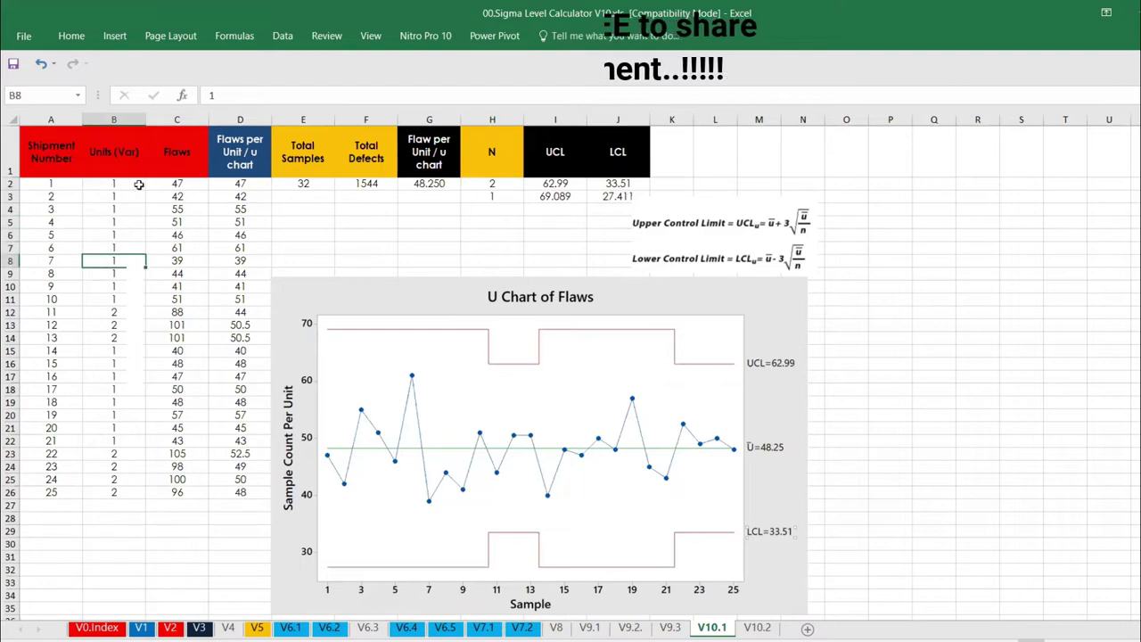
# Rename the Flaws heading in C1 to 'Flaws / Defects'.
pyautogui.click(173, 181)
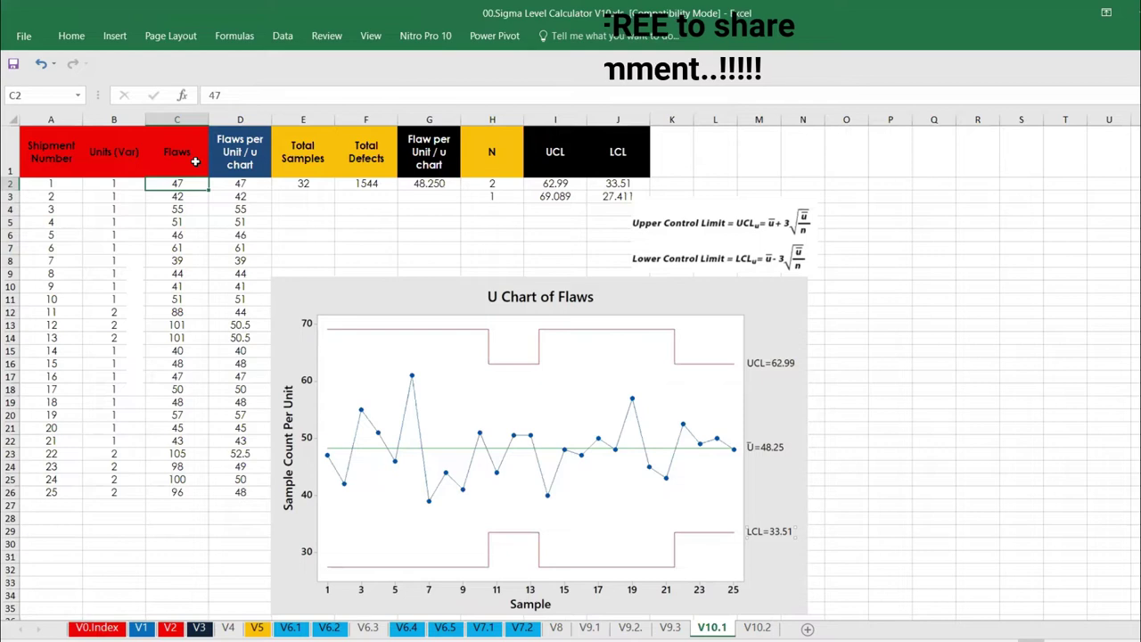
pyautogui.click(195, 159)
pyautogui.write('/')
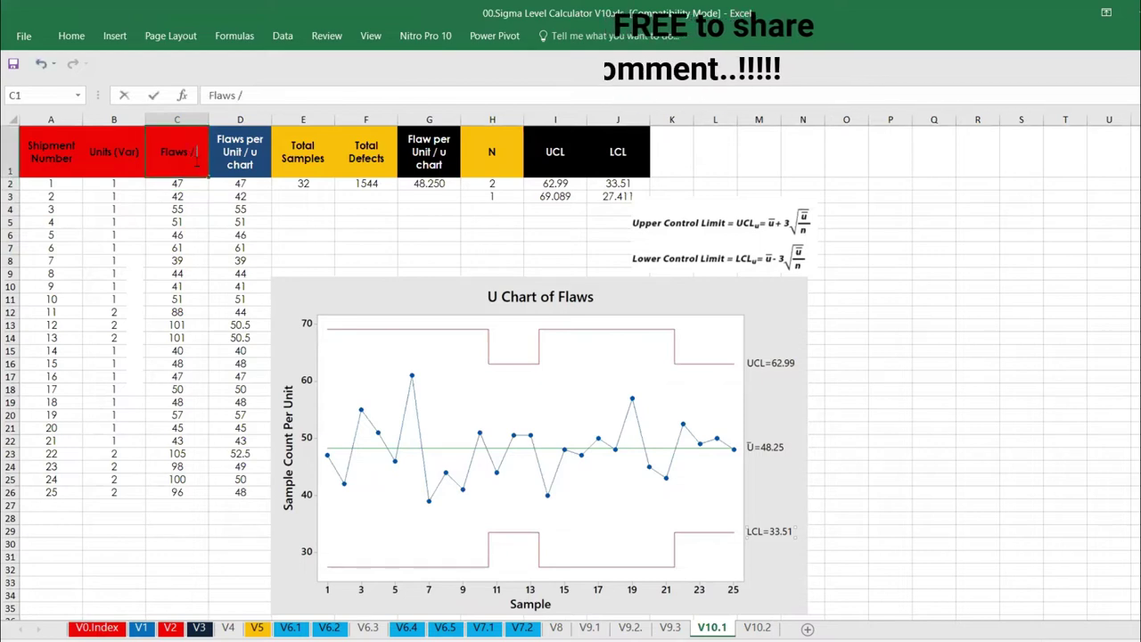
pyautogui.write(' Defec')
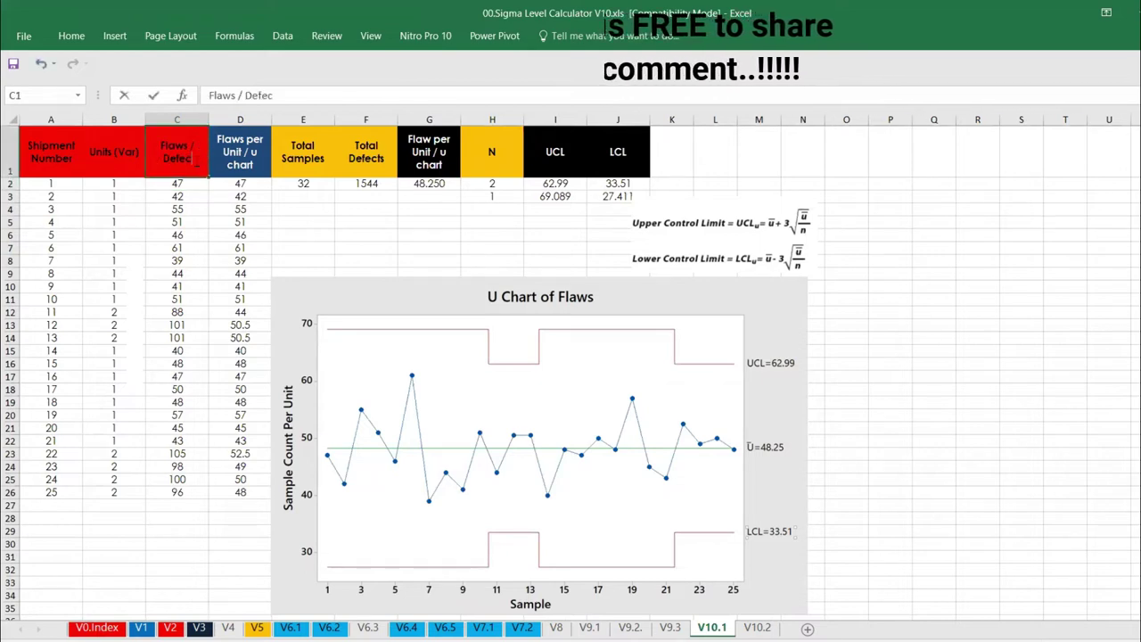
pyautogui.write('ts')
pyautogui.press('Return')
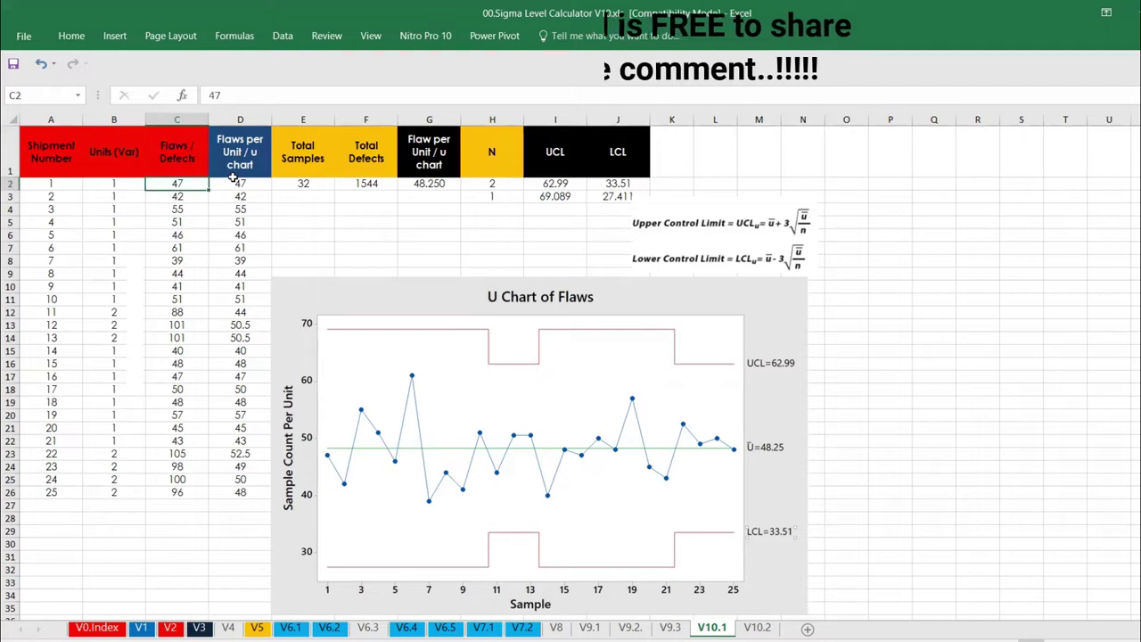
# Clear the old values in D2:D26 and enter =C2/B2 in D2.
pyautogui.click(236, 180)
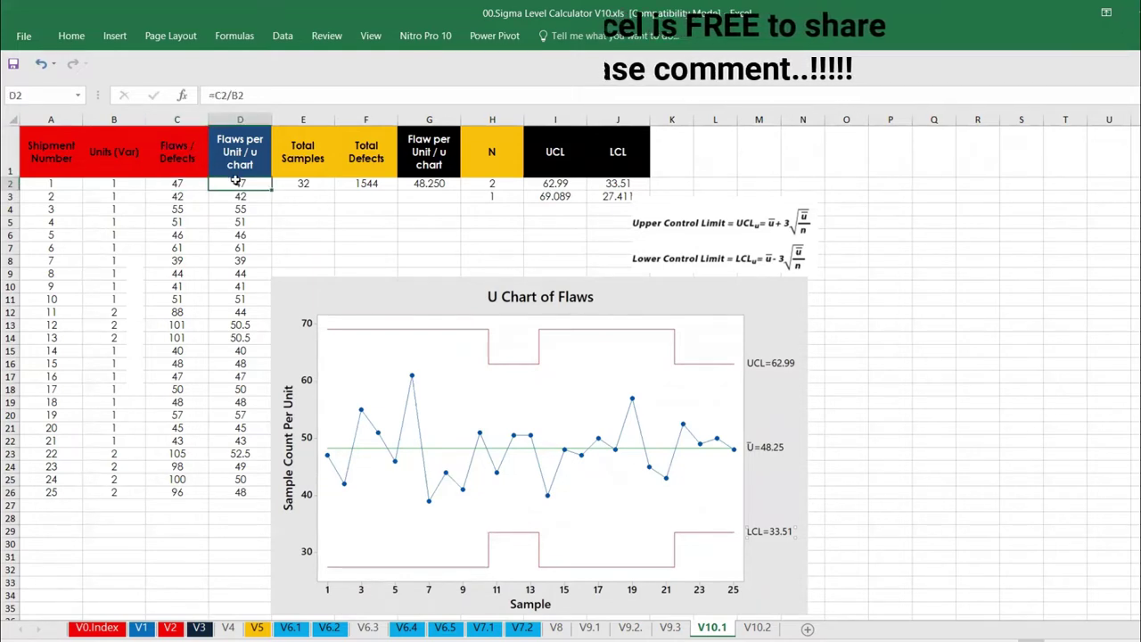
pyautogui.hotkey('ctrl', 'shift', 'Down')
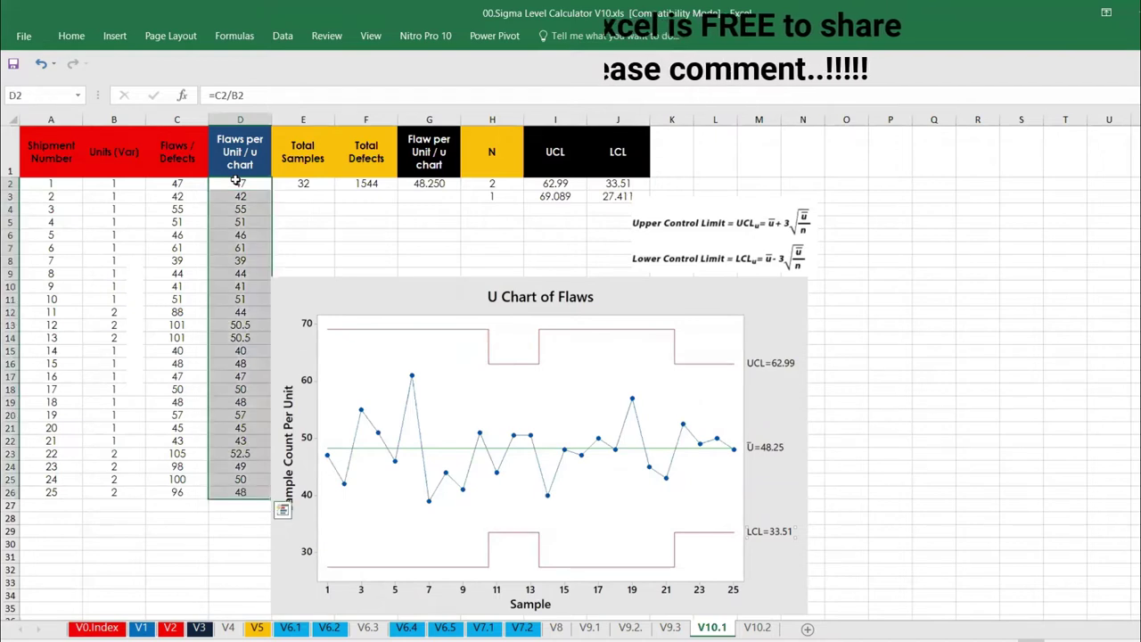
pyautogui.press('Delete')
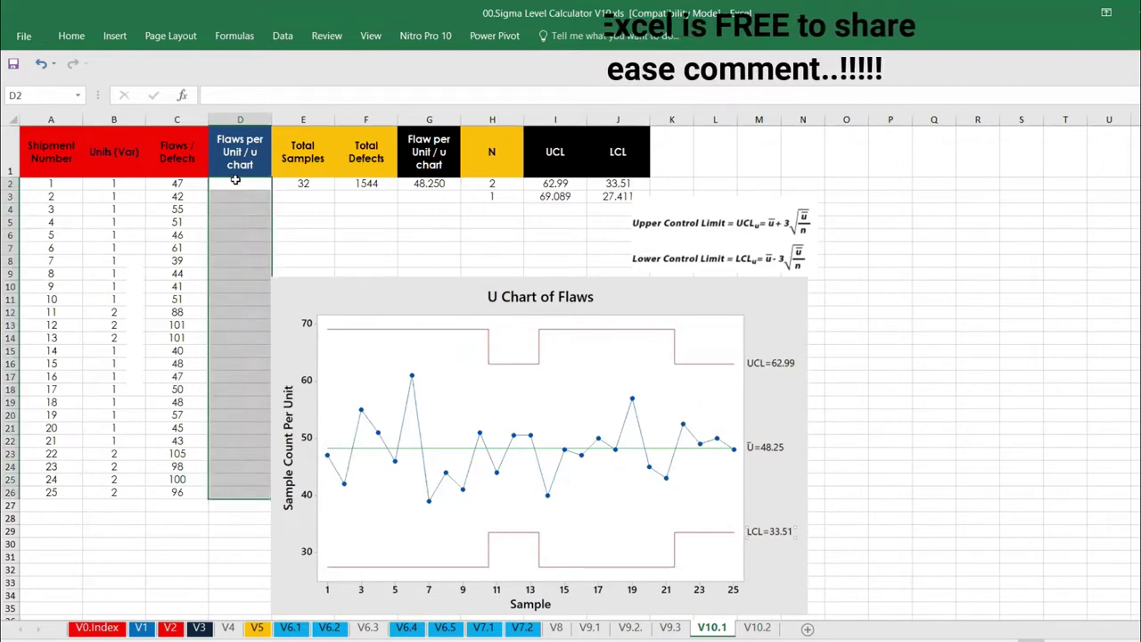
pyautogui.click(236, 180)
pyautogui.write('=')
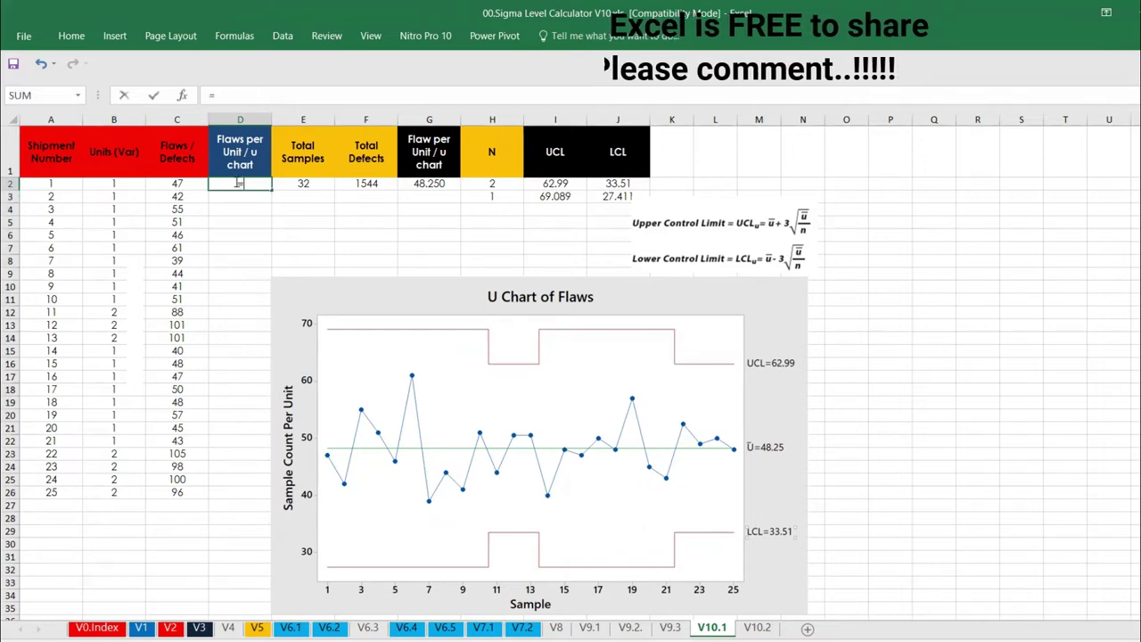
pyautogui.click(168, 183)
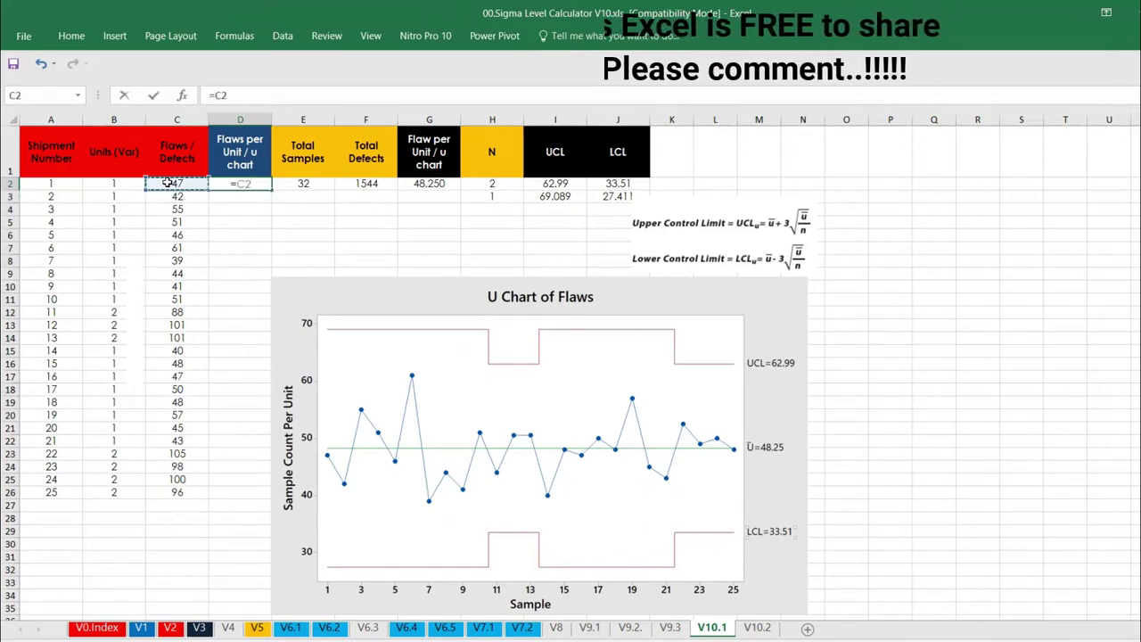
pyautogui.write('/')
pyautogui.click(114, 183)
pyautogui.press('Return')
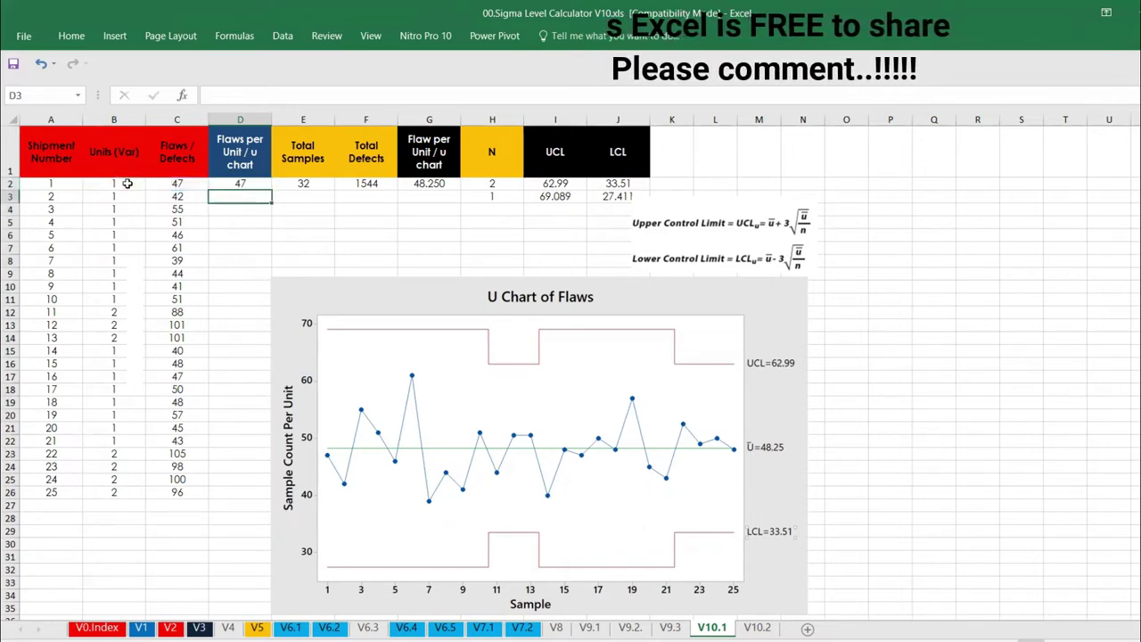
# Fill the formula down to row 26, checking shipment 24's result and the total samples formula.
pyautogui.click(261, 183)
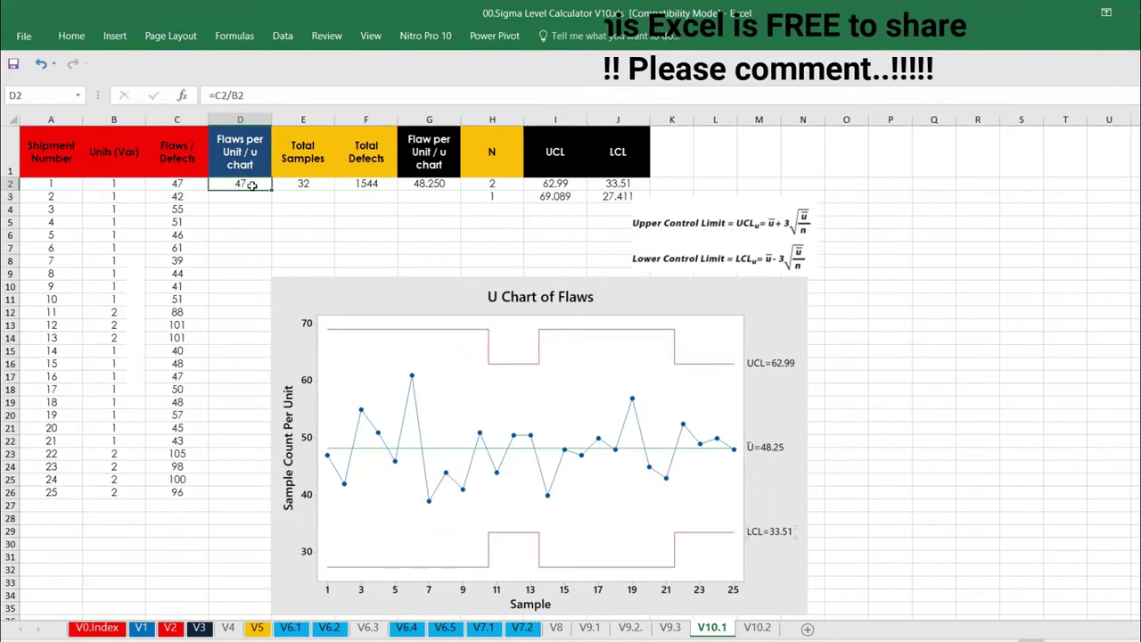
pyautogui.doubleClick(270, 188)
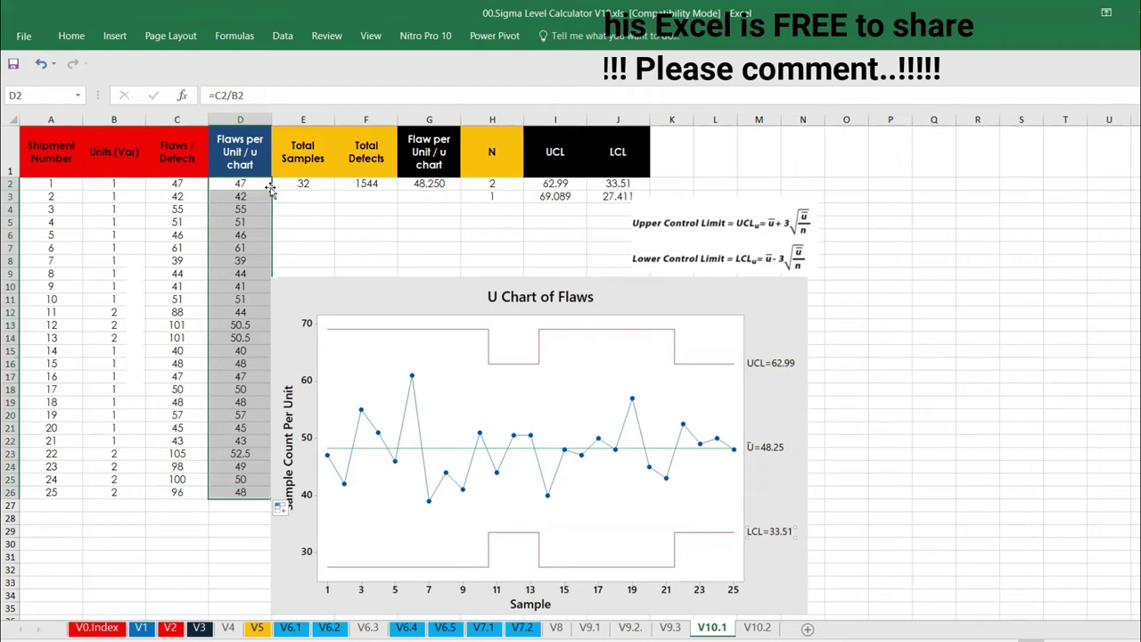
pyautogui.click(180, 479)
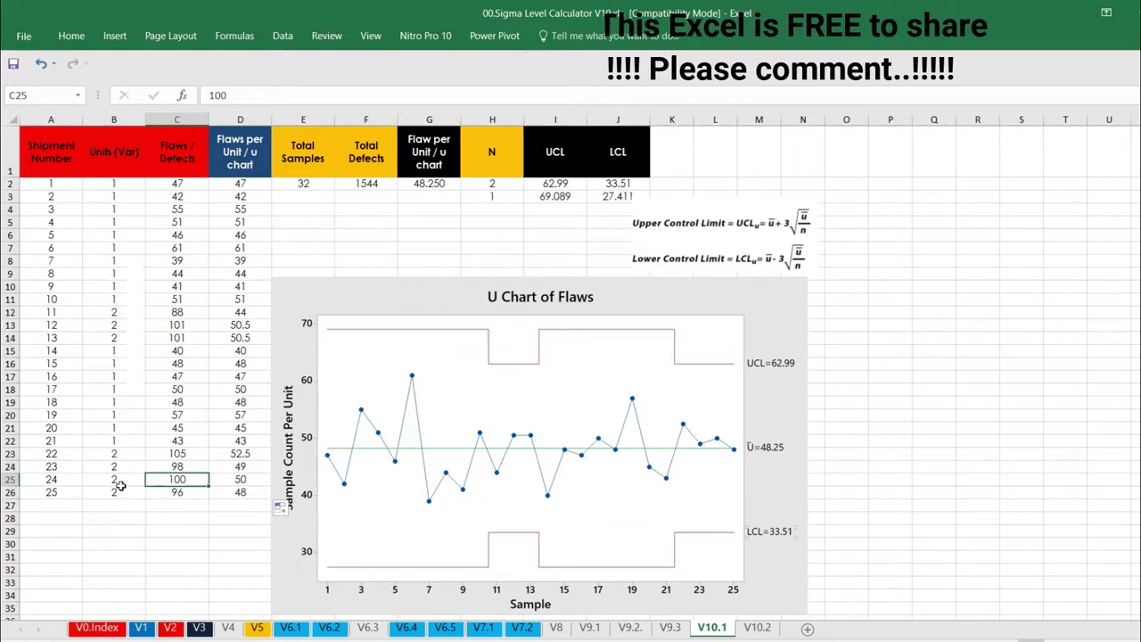
pyautogui.click(226, 482)
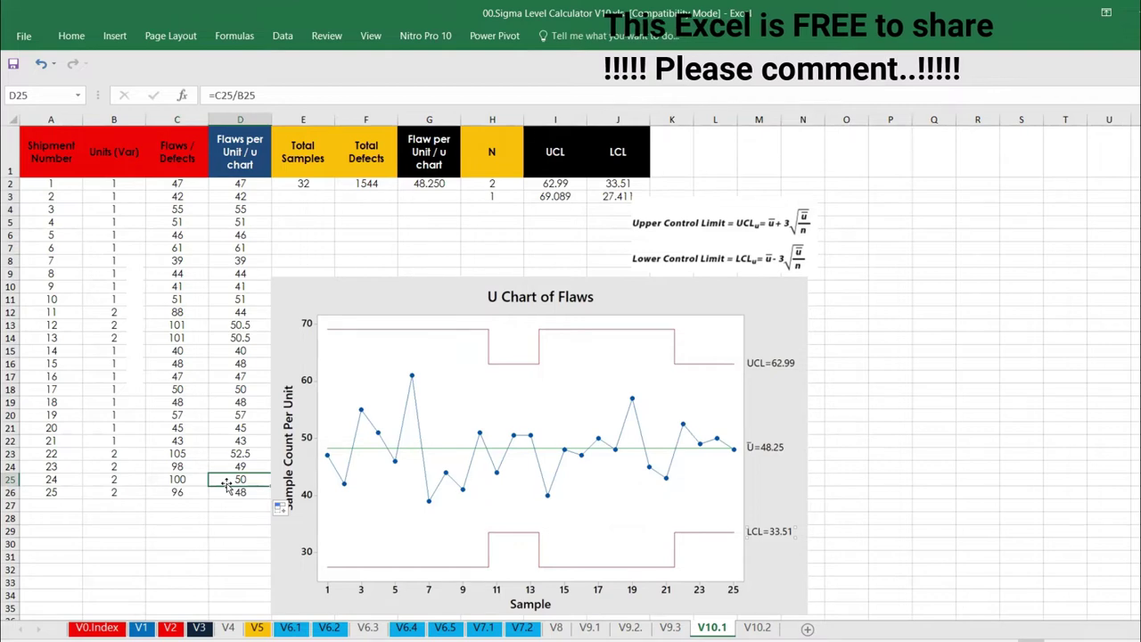
pyautogui.click(309, 183)
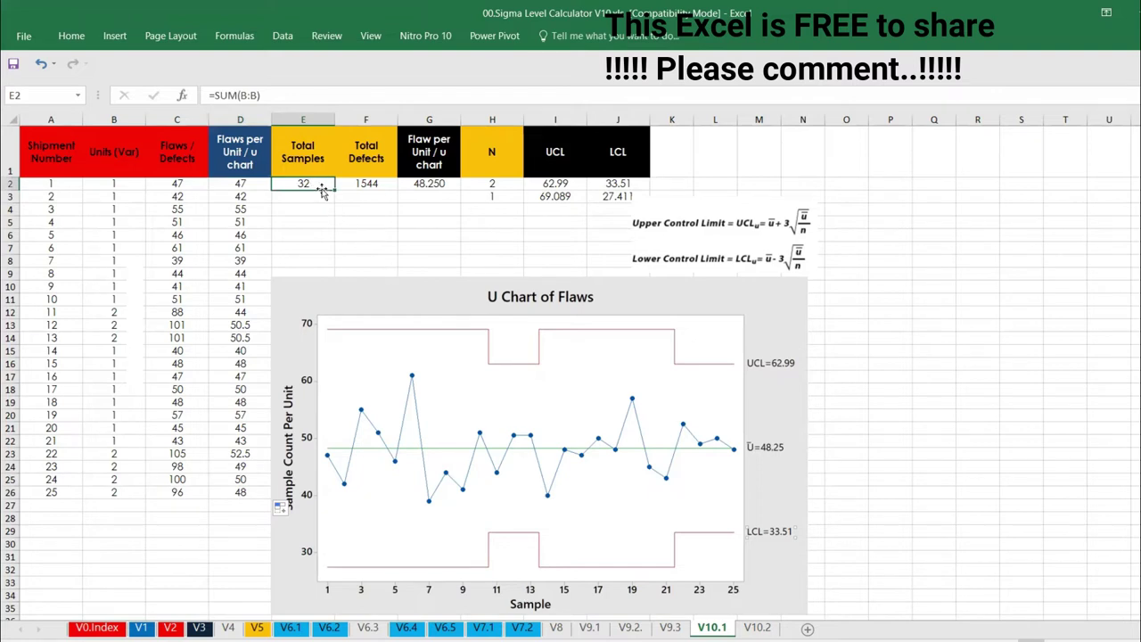
pyautogui.click(121, 122)
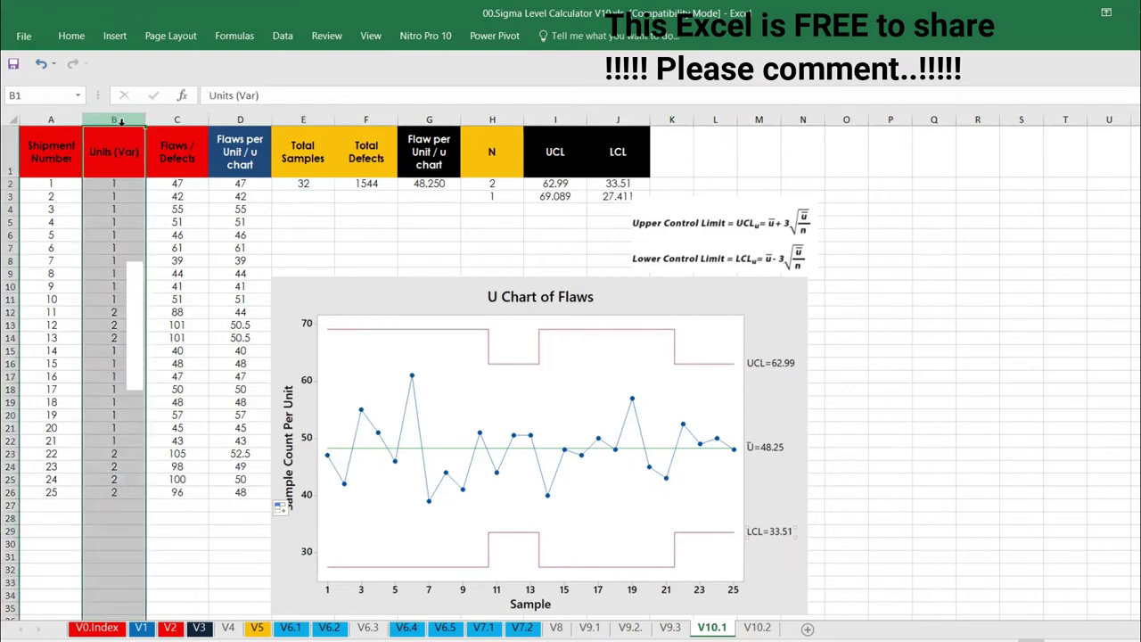
pyautogui.click(355, 183)
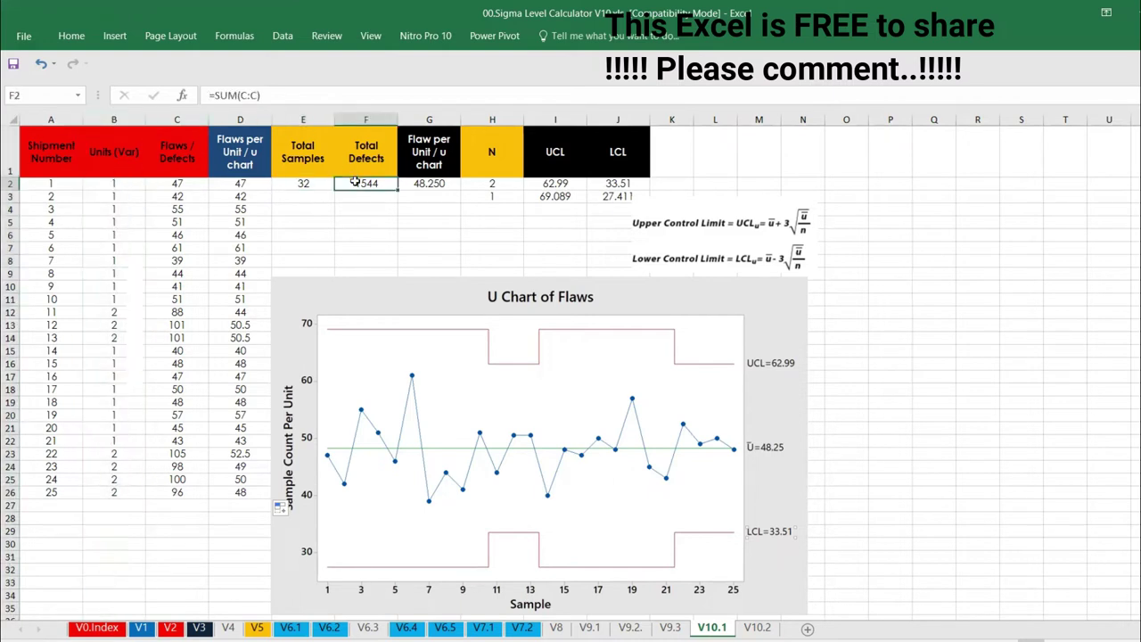
pyautogui.click(175, 122)
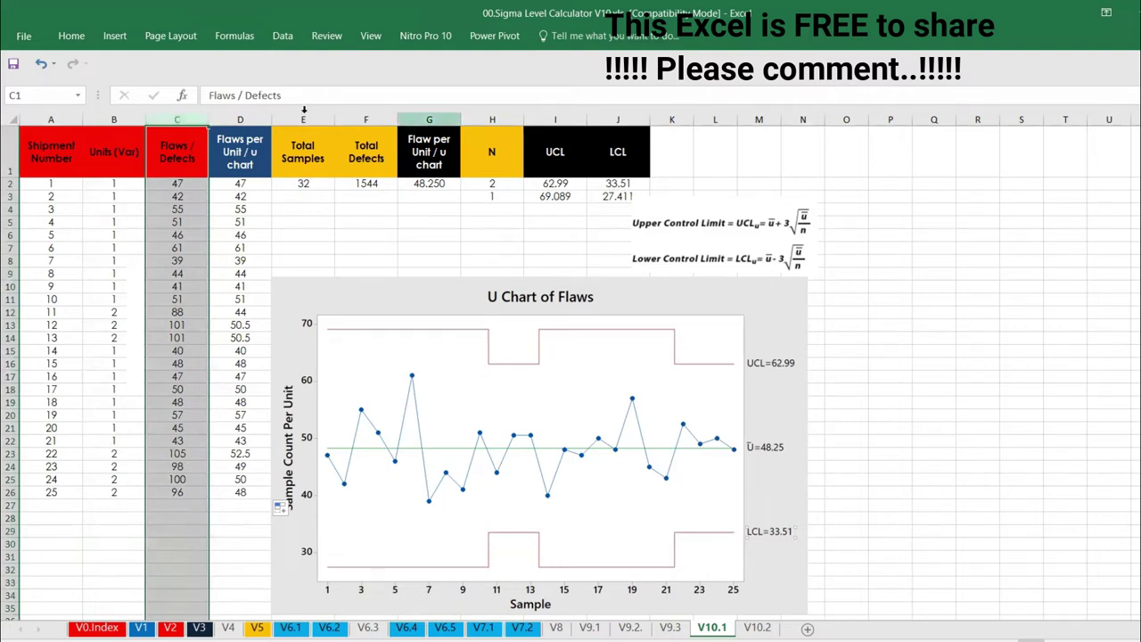
pyautogui.click(450, 183)
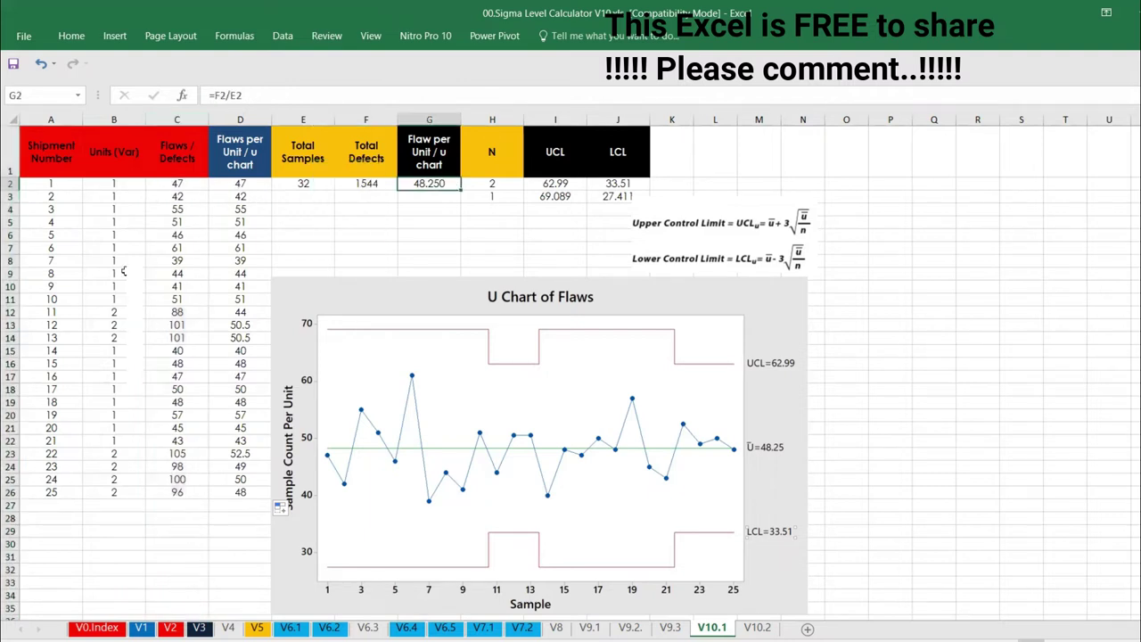
pyautogui.moveTo(113, 251); pyautogui.dragTo(117, 363)
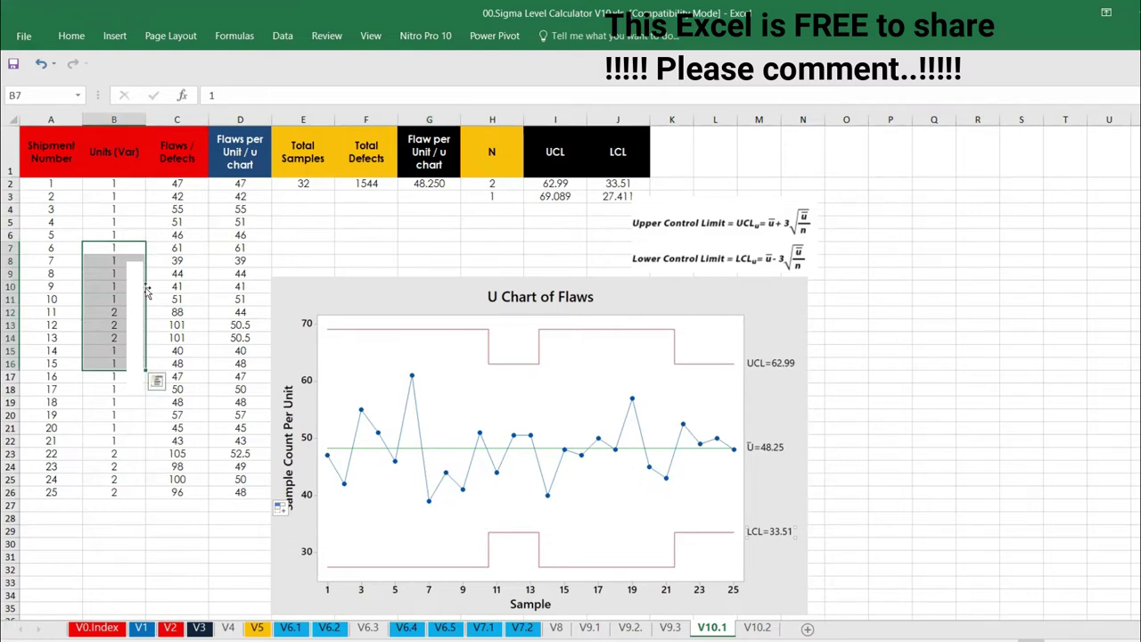
pyautogui.click(312, 185)
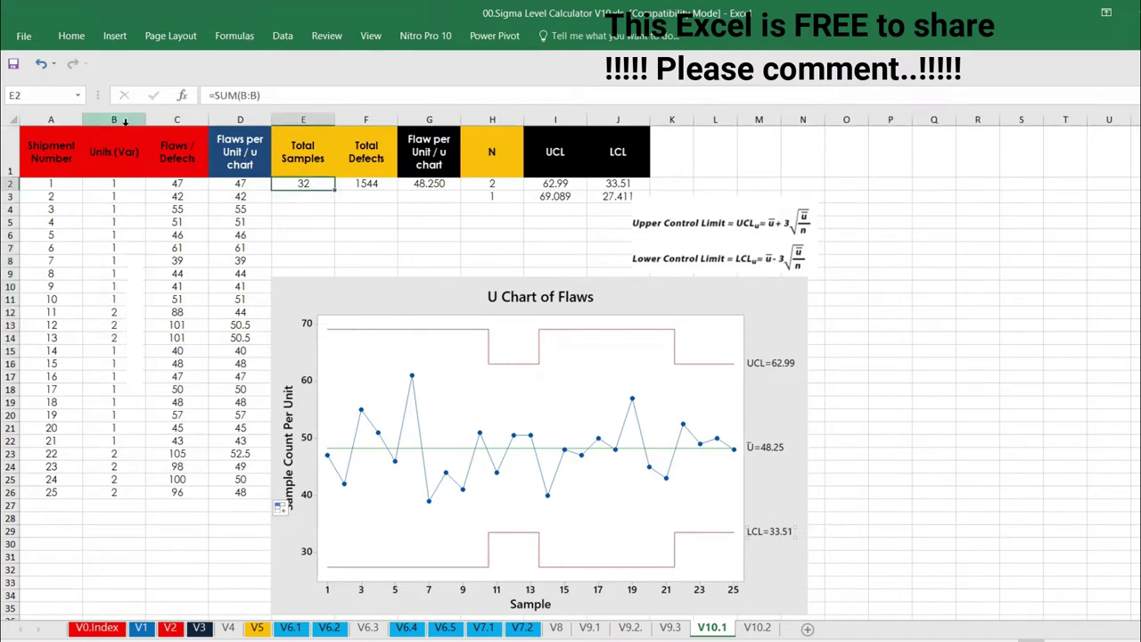
pyautogui.click(430, 184)
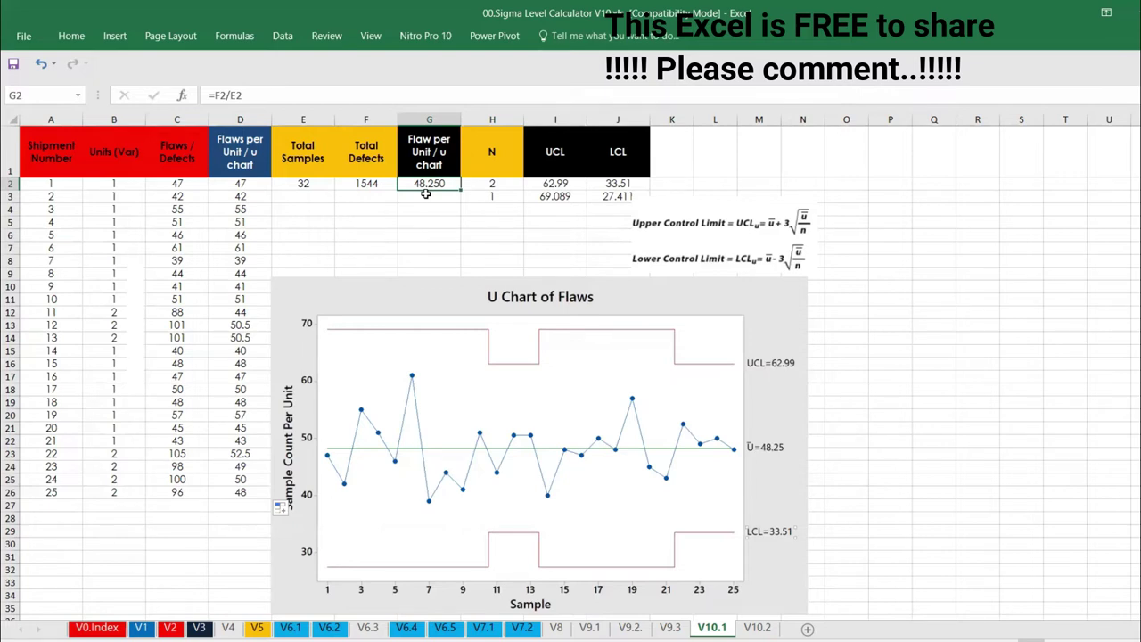
# Review the N formula in H2 against the unit counts in column B.
pyautogui.click(505, 187)
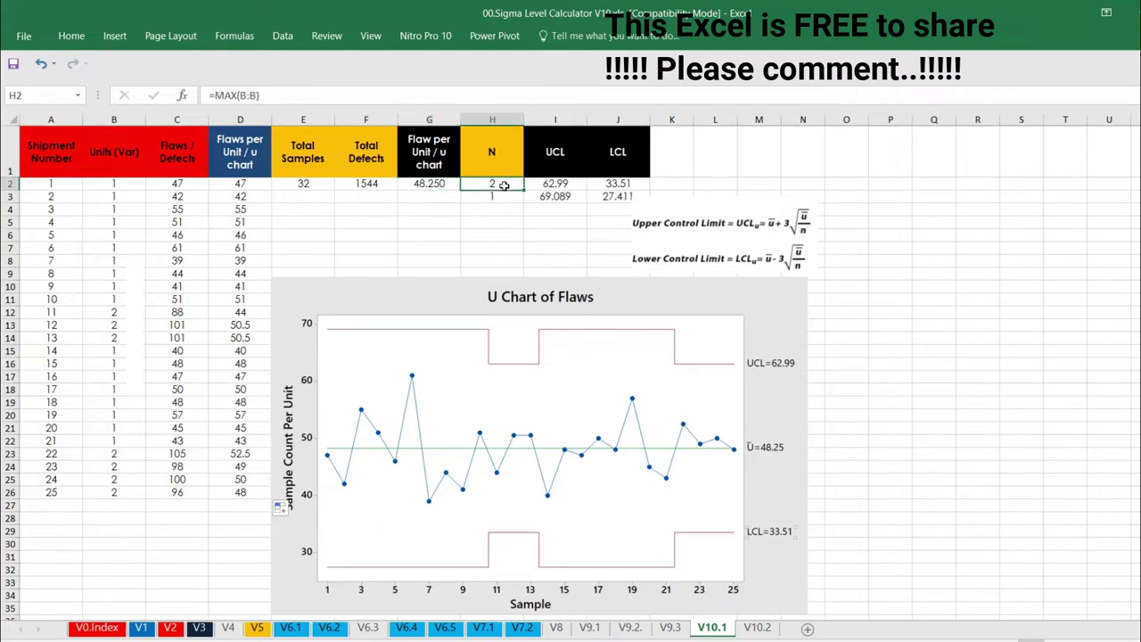
pyautogui.moveTo(129, 184); pyautogui.dragTo(128, 248)
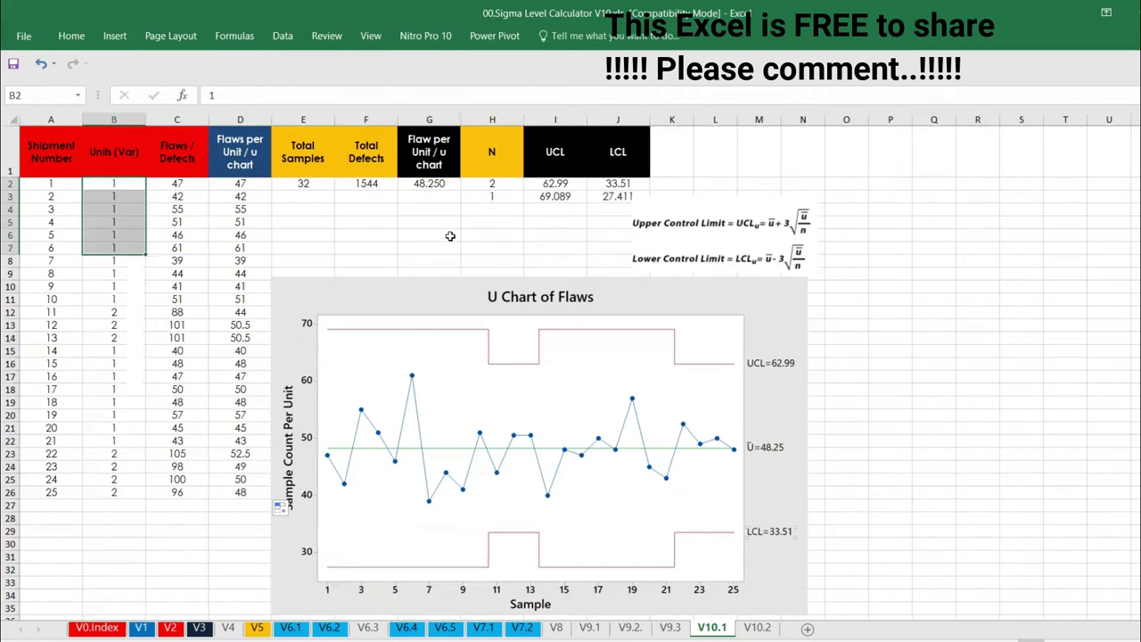
pyautogui.click(492, 183)
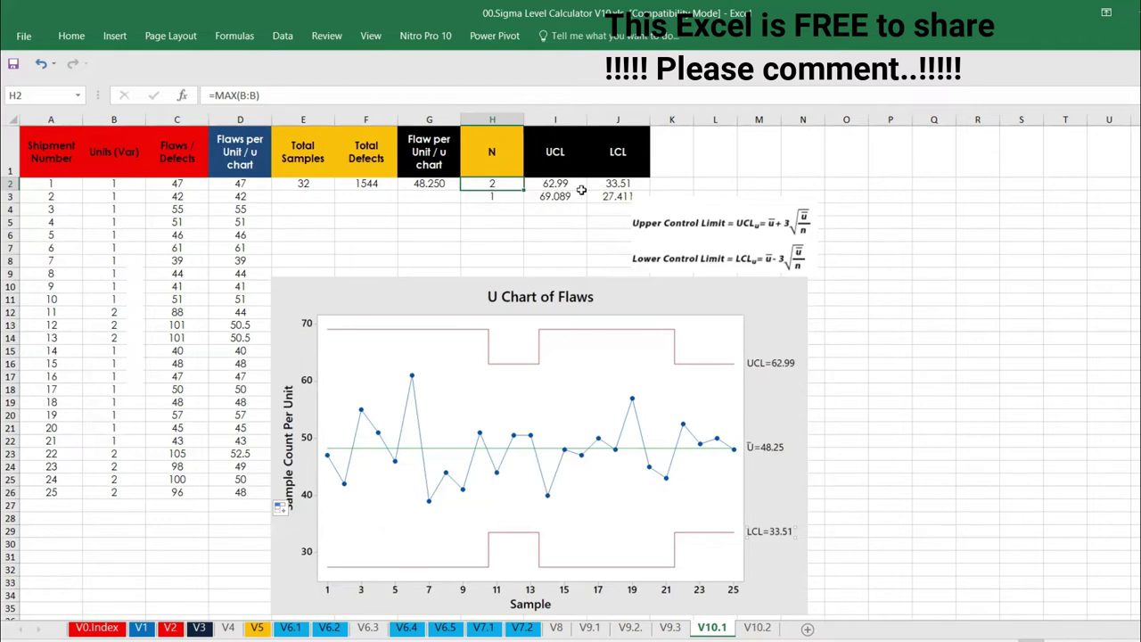
# Drag the control-limit formula image into columns K–O beside the UCL and LCL values.
pyautogui.click(640, 212)
pyautogui.moveTo(640, 212); pyautogui.dragTo(476, 223)
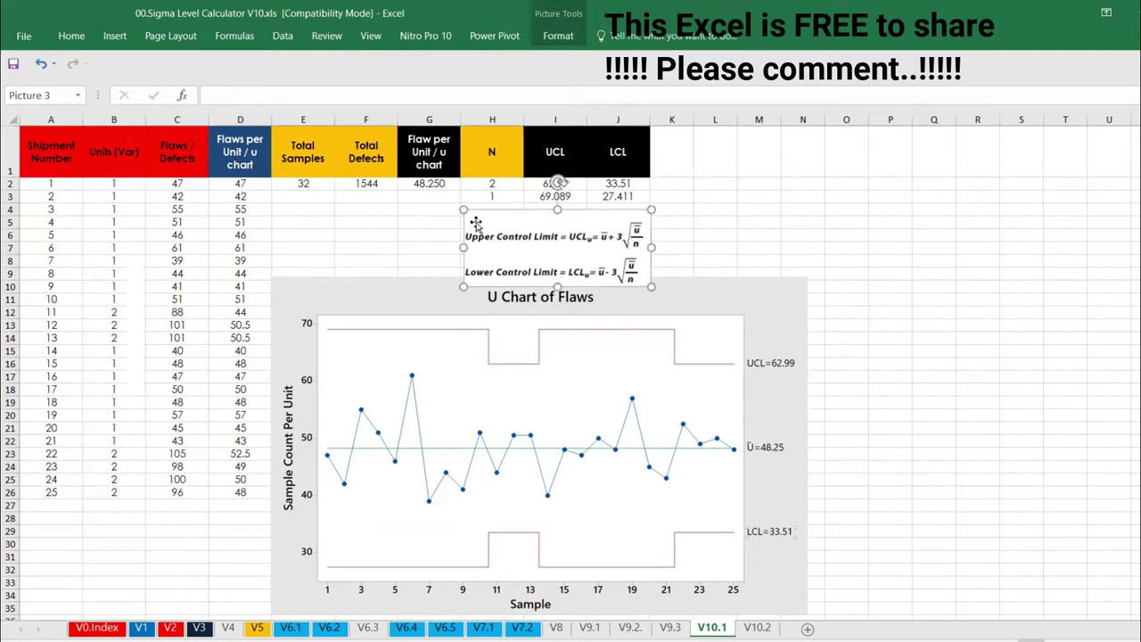
pyautogui.click(424, 164)
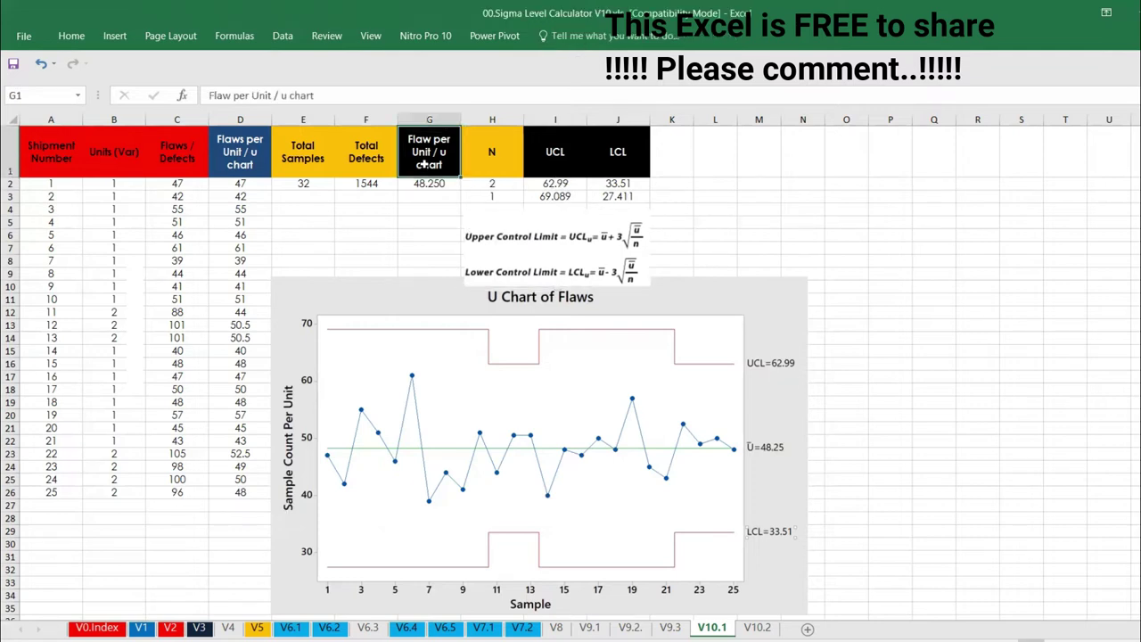
pyautogui.click(532, 260)
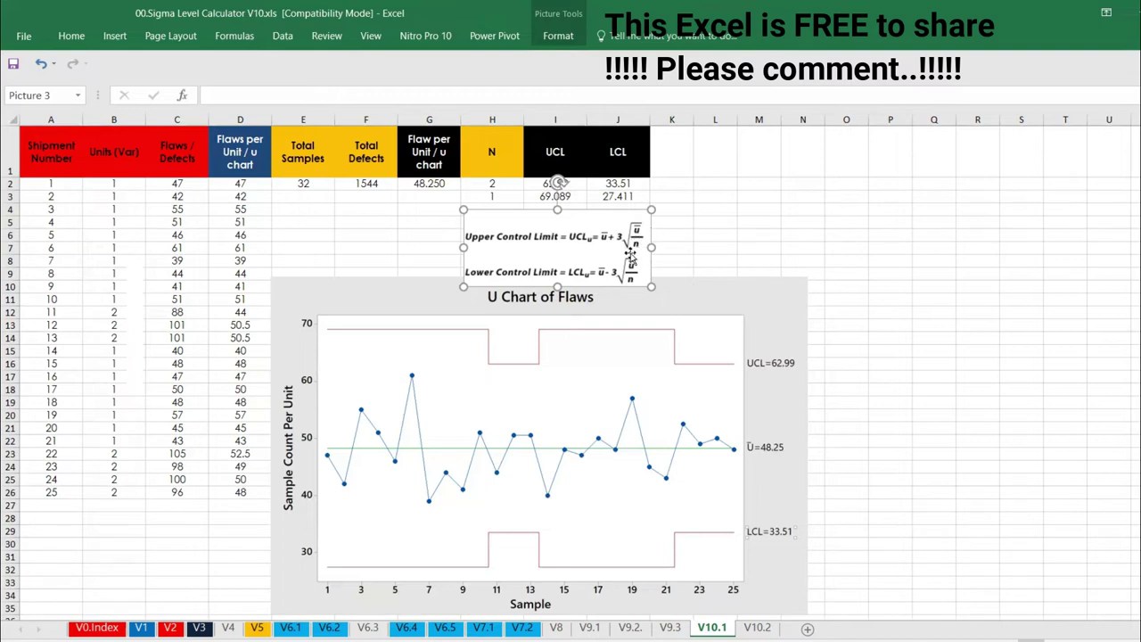
pyautogui.click(508, 186)
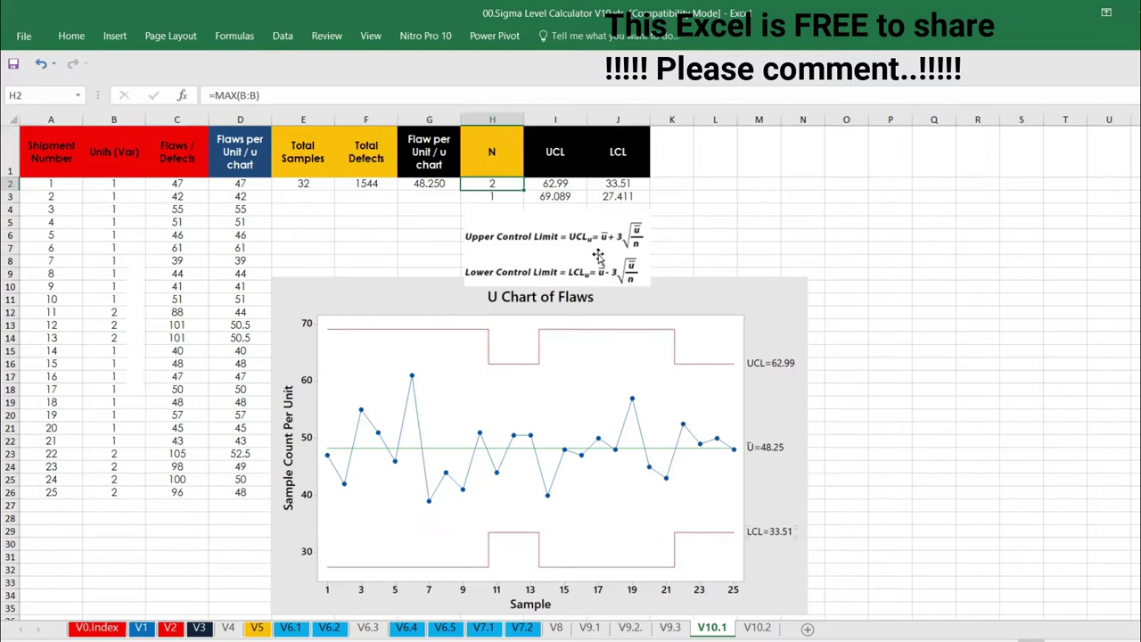
pyautogui.moveTo(598, 257); pyautogui.dragTo(824, 194)
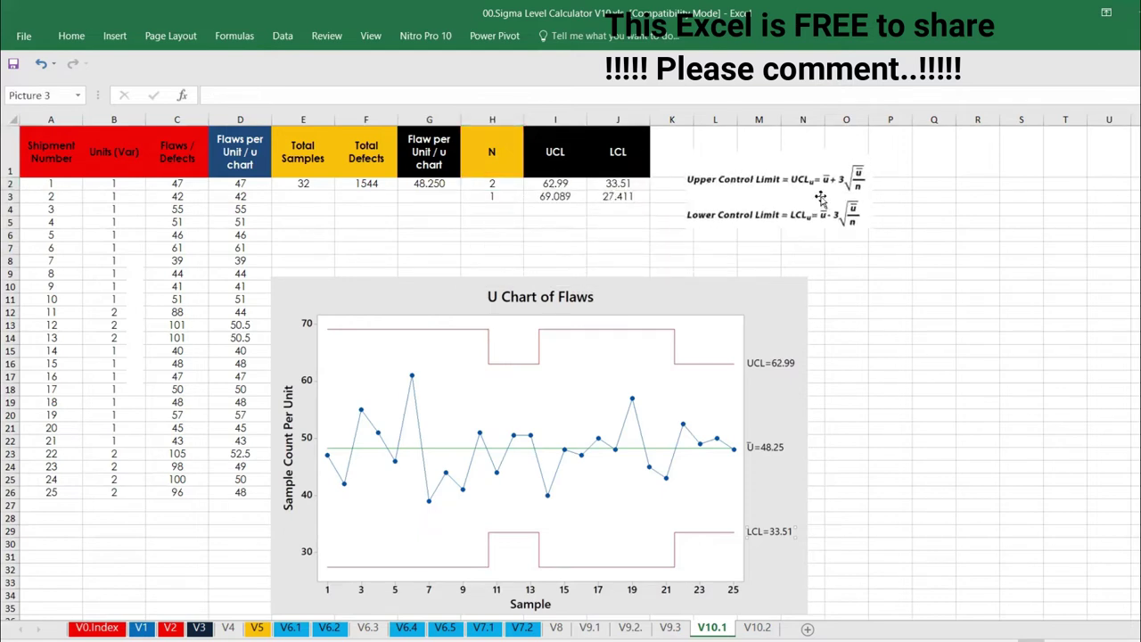
# Copy the LCL formula from J2 into the UCL cell I2.
pyautogui.click(603, 184)
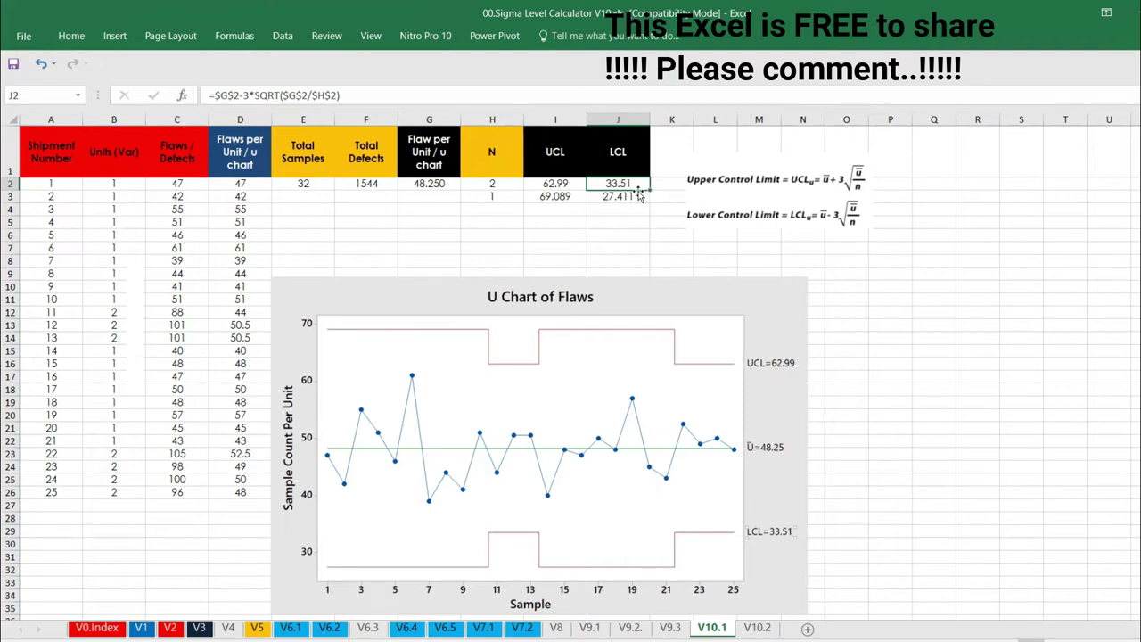
pyautogui.hotkey('ctrl', 'c')
pyautogui.click(565, 184)
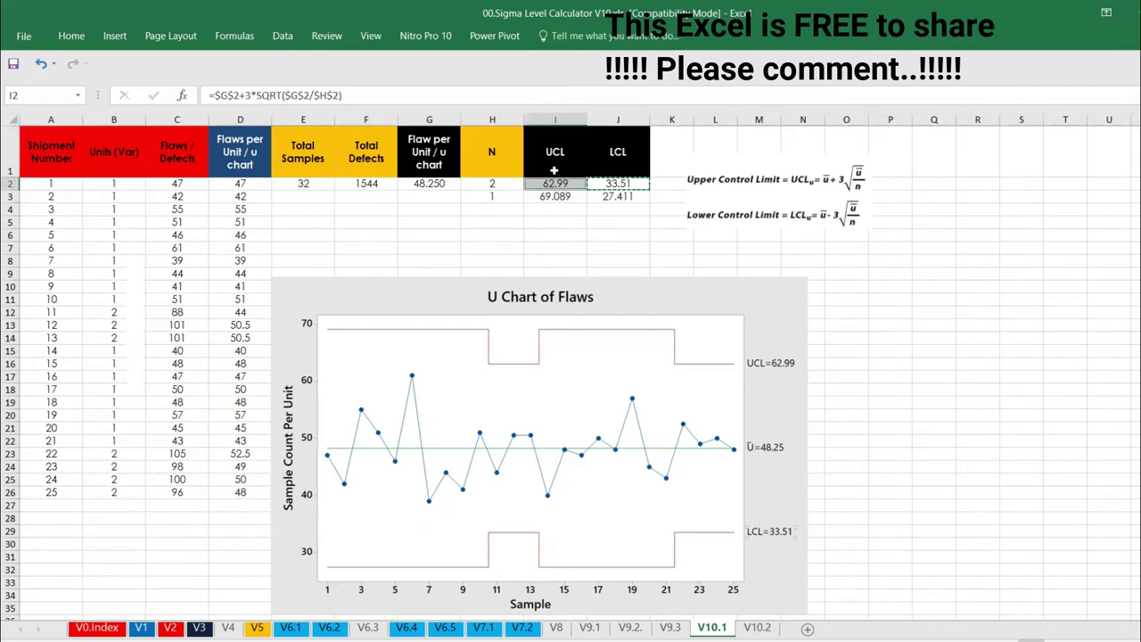
pyautogui.click(556, 184)
pyautogui.hotkey('ctrl', 'v')
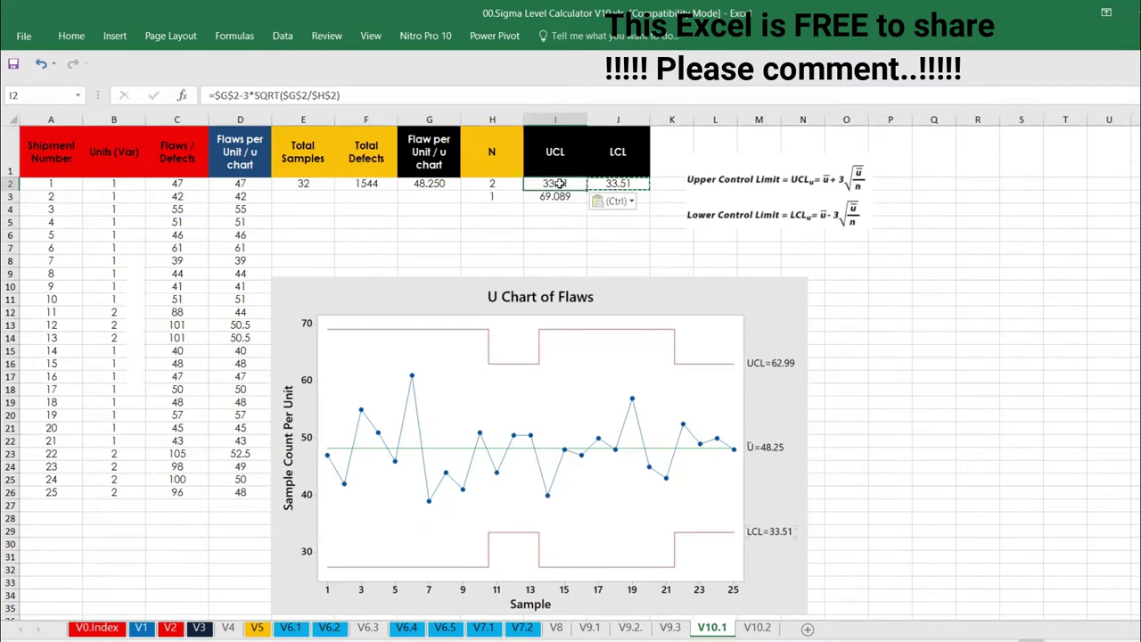
# Change I2's formula to =$G$2+3*SQRT($G$2/$H$2) so the UCL reads 62.99.
pyautogui.click(240, 94)
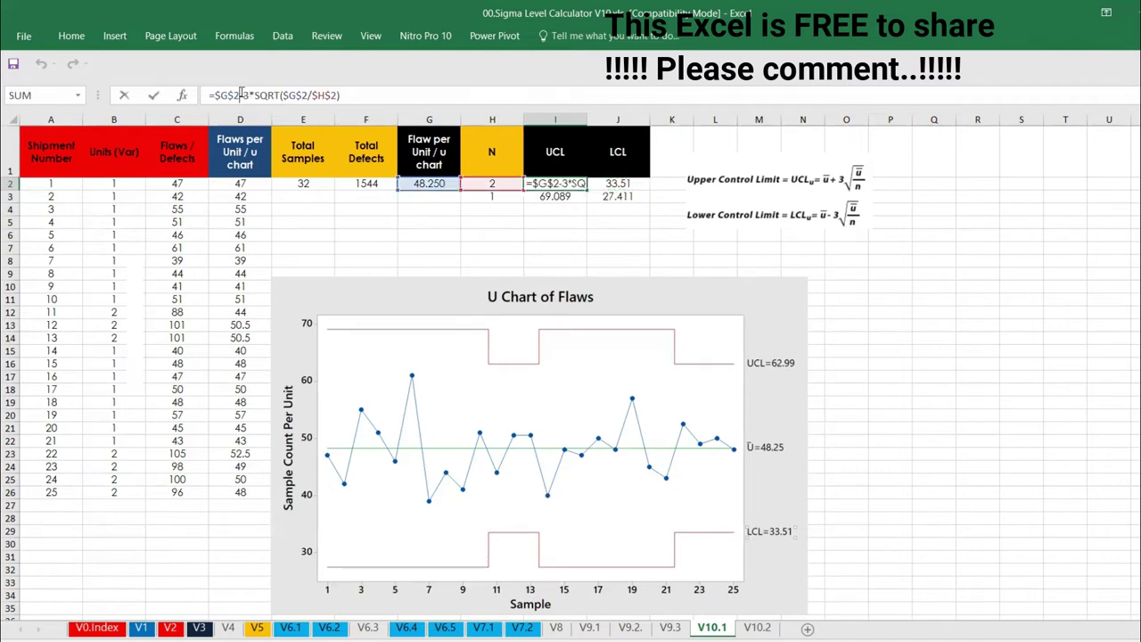
pyautogui.press('BackSpace')
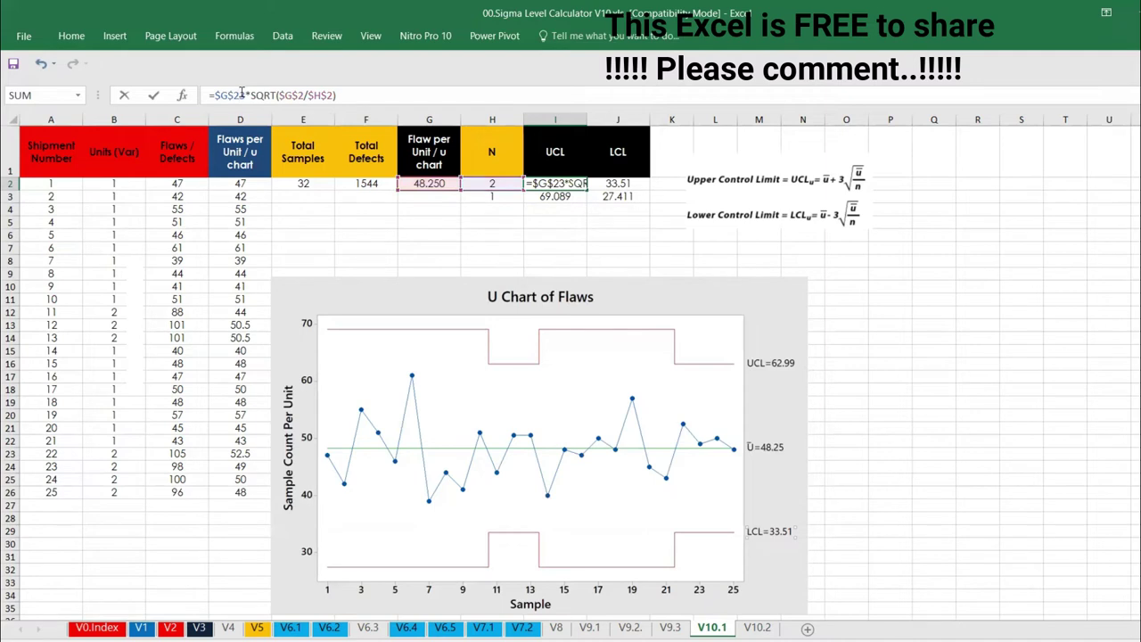
pyautogui.write('+')
pyautogui.press('Return')
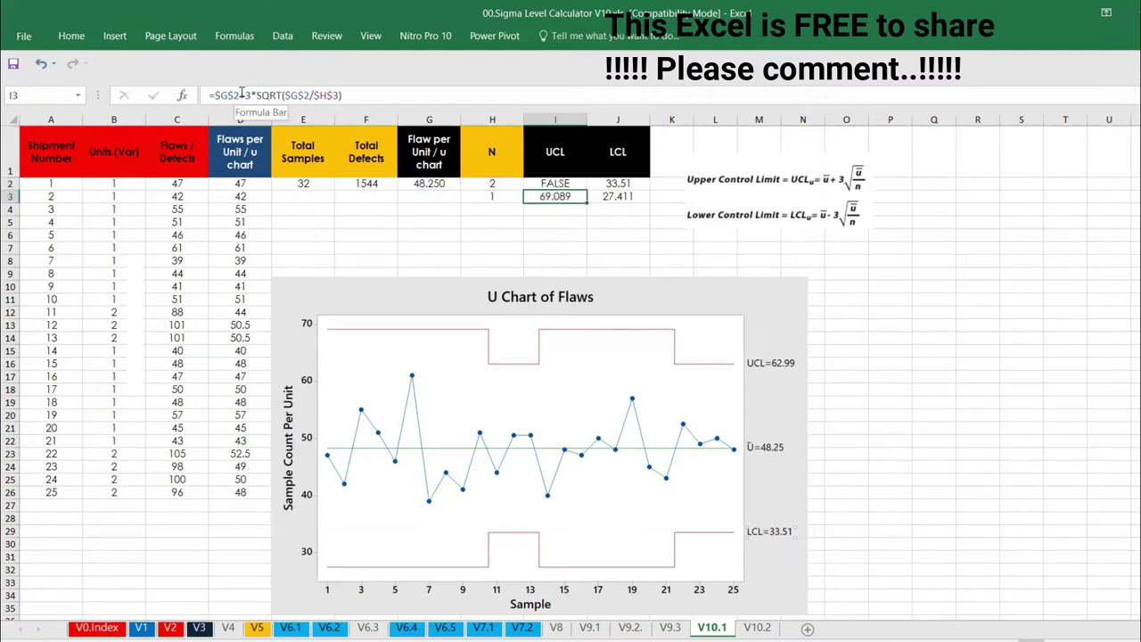
pyautogui.click(553, 184)
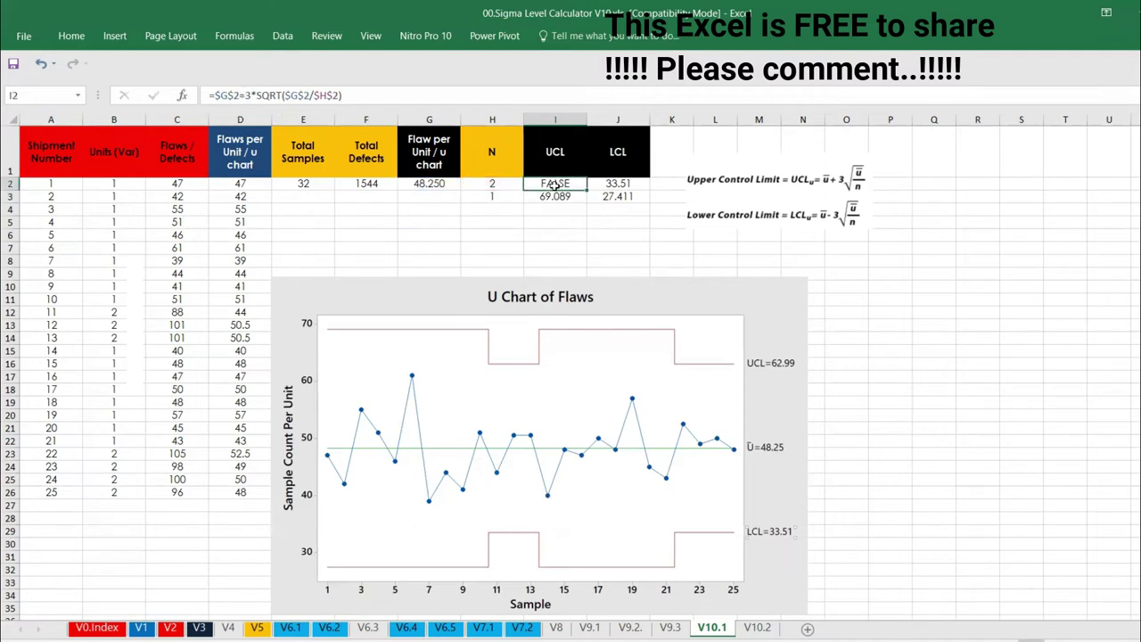
pyautogui.click(246, 95)
pyautogui.press('BackSpace')
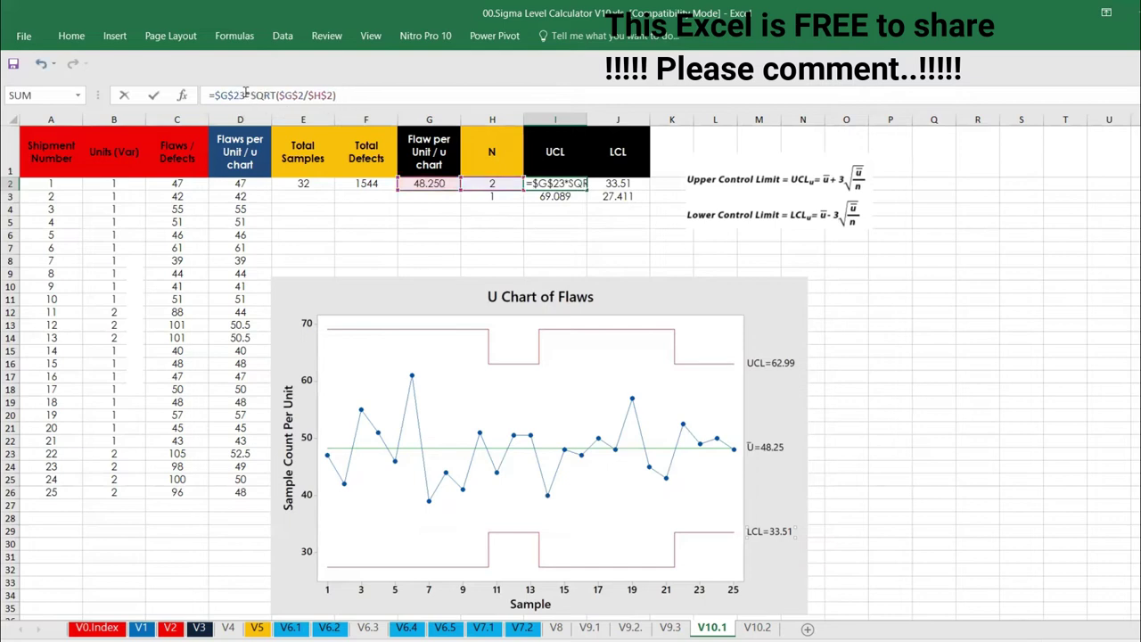
pyautogui.write('+')
pyautogui.press('Return')
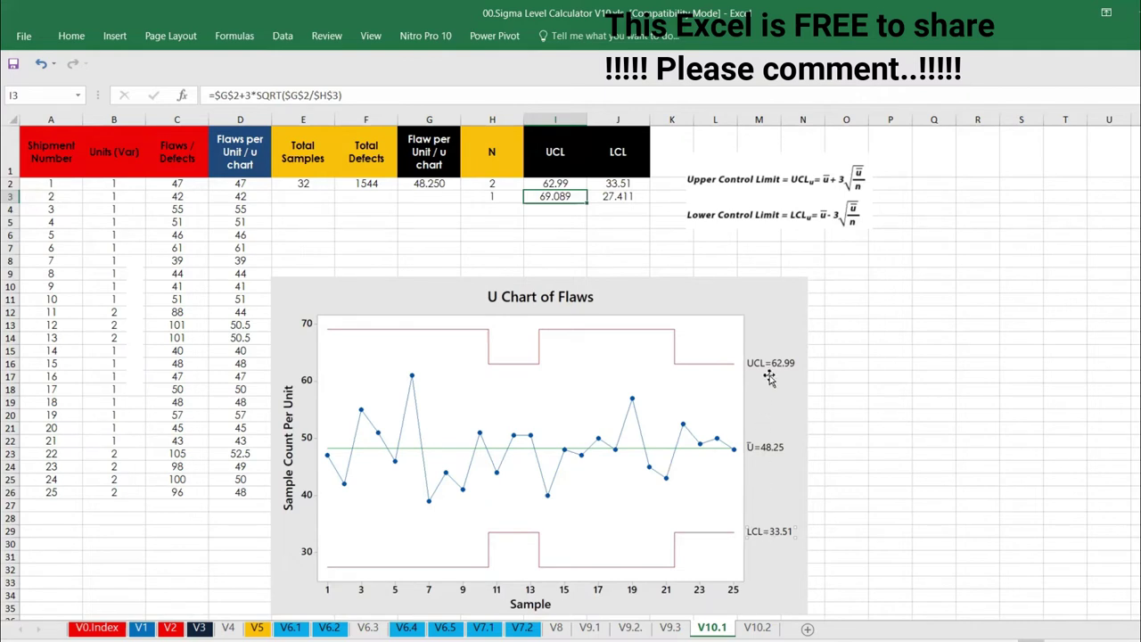
# Drag the U Chart of Flaws picture up just below the N, UCL and LCL figures.
pyautogui.click(486, 198)
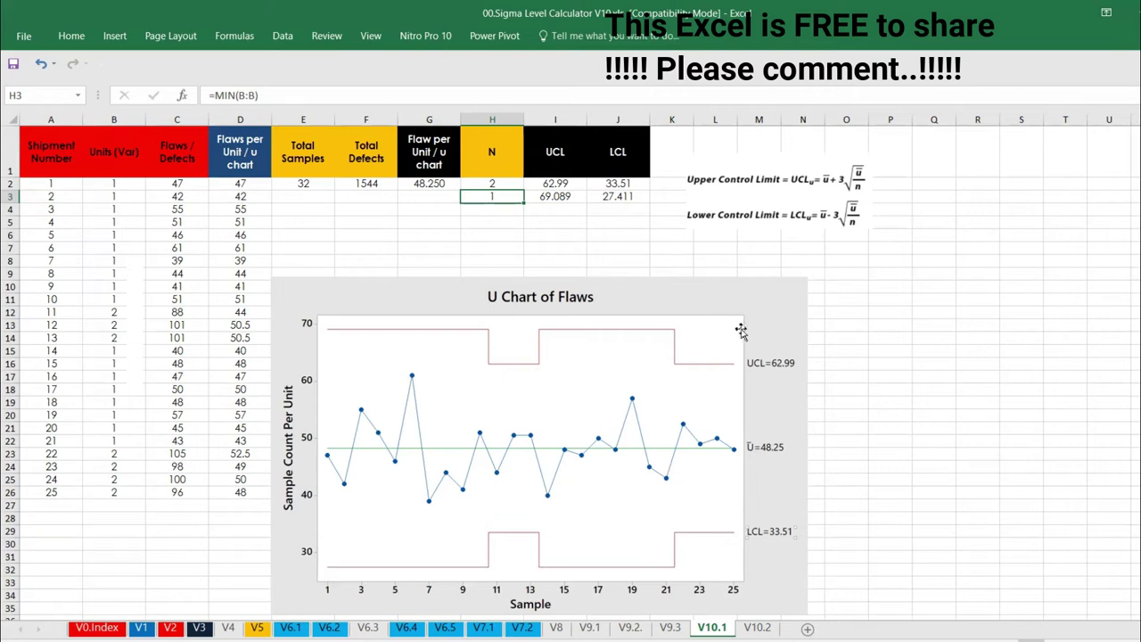
pyautogui.click(684, 346)
pyautogui.moveTo(683, 346); pyautogui.dragTo(688, 311)
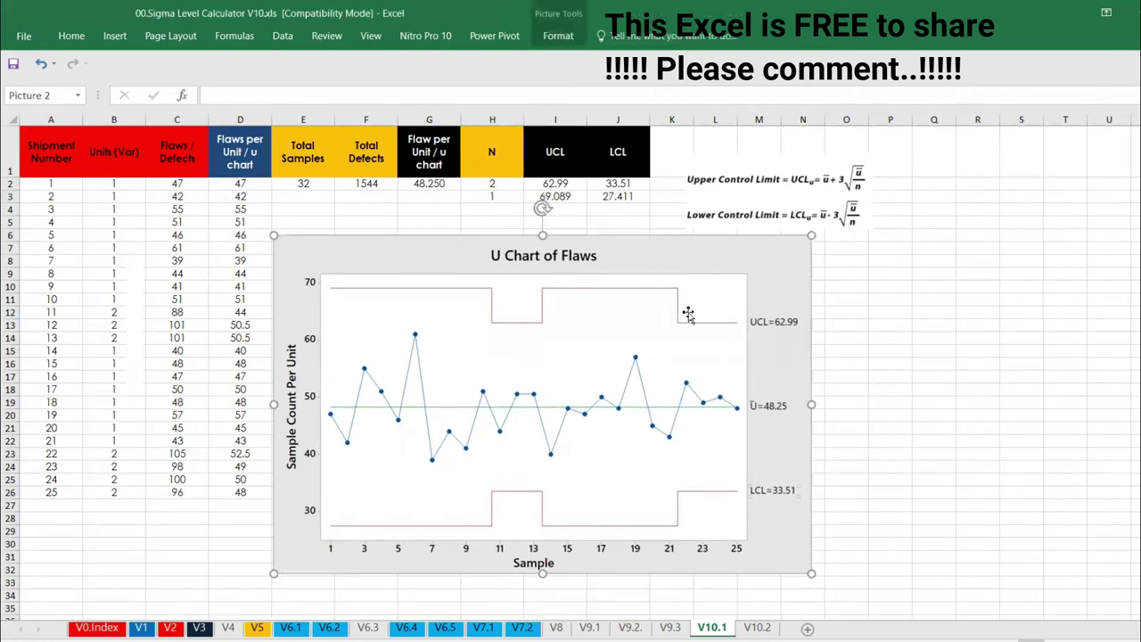
pyautogui.click(767, 628)
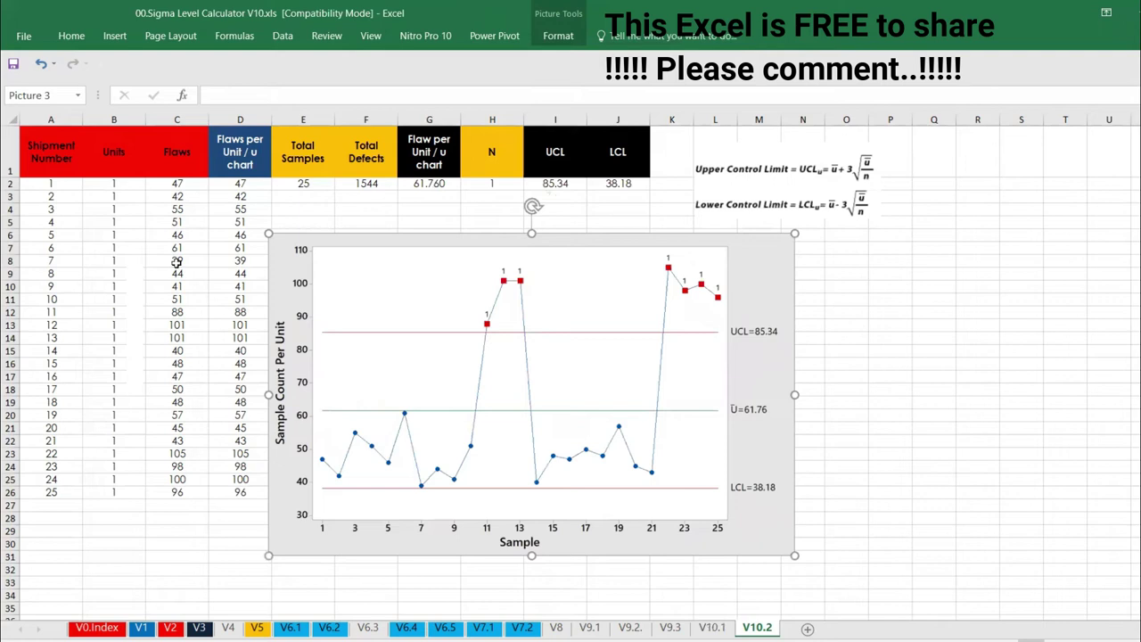
pyautogui.moveTo(130, 188); pyautogui.dragTo(133, 482)
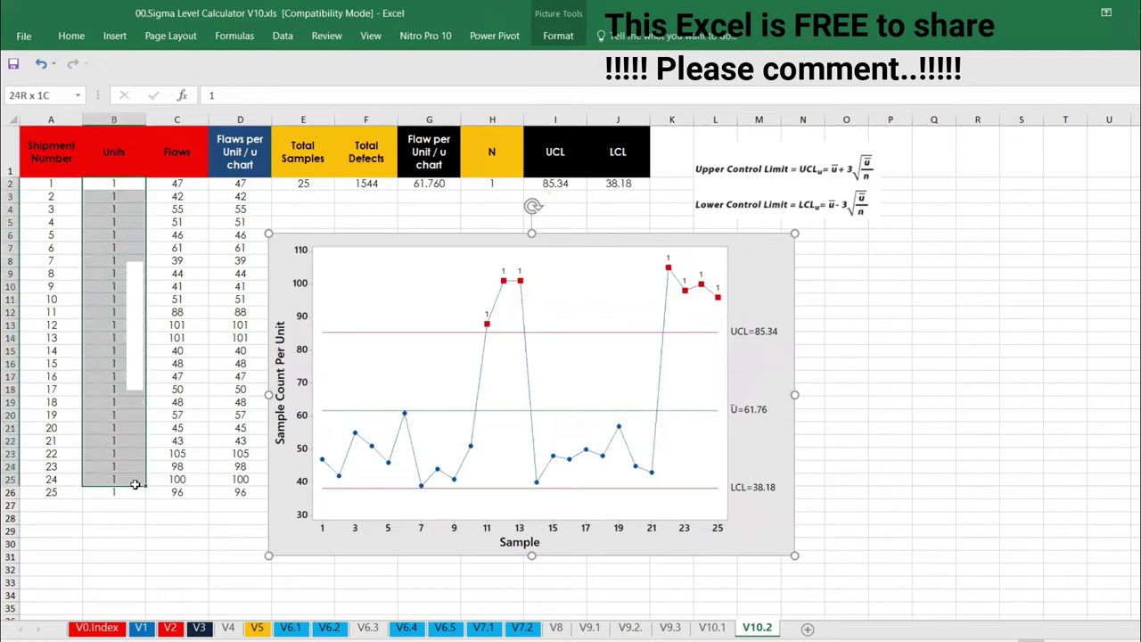
pyautogui.click(301, 183)
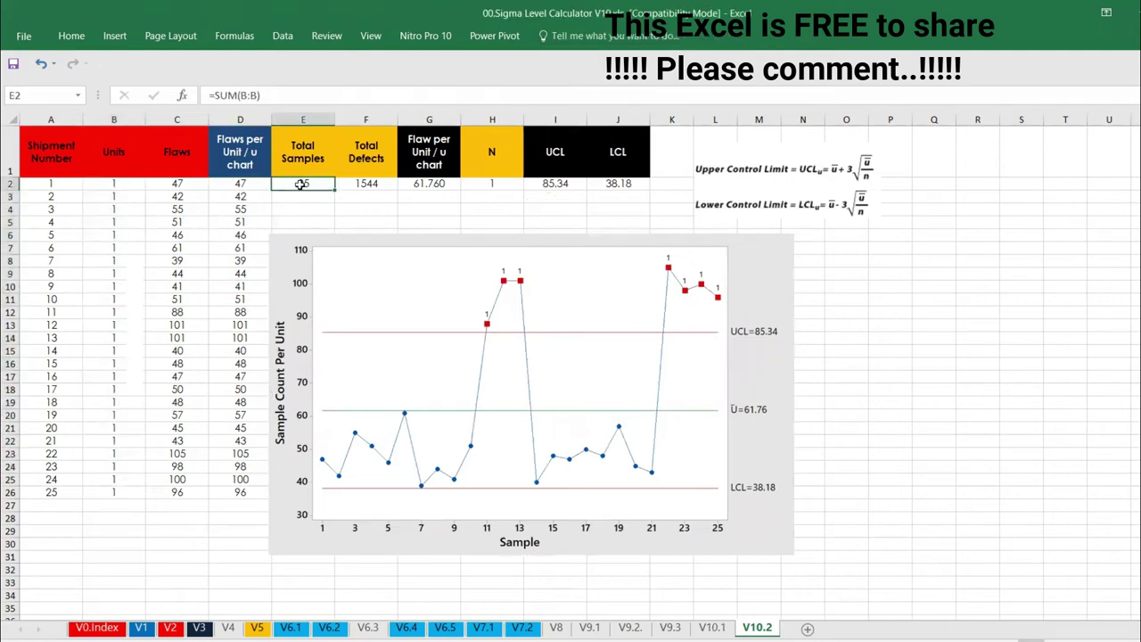
pyautogui.click(130, 119)
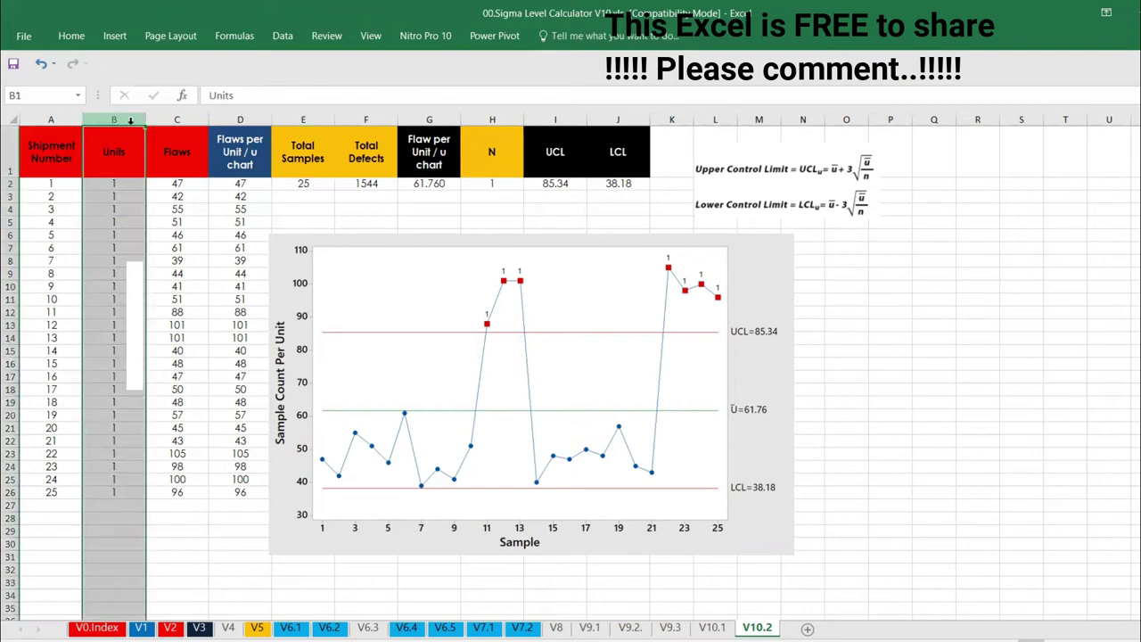
pyautogui.click(357, 184)
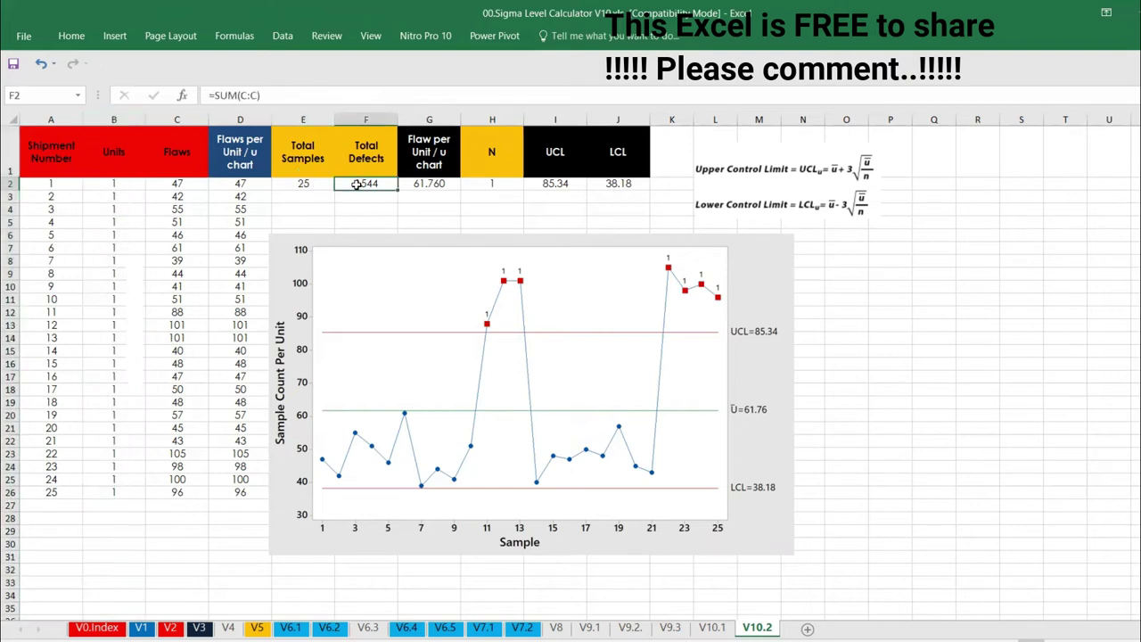
pyautogui.click(430, 182)
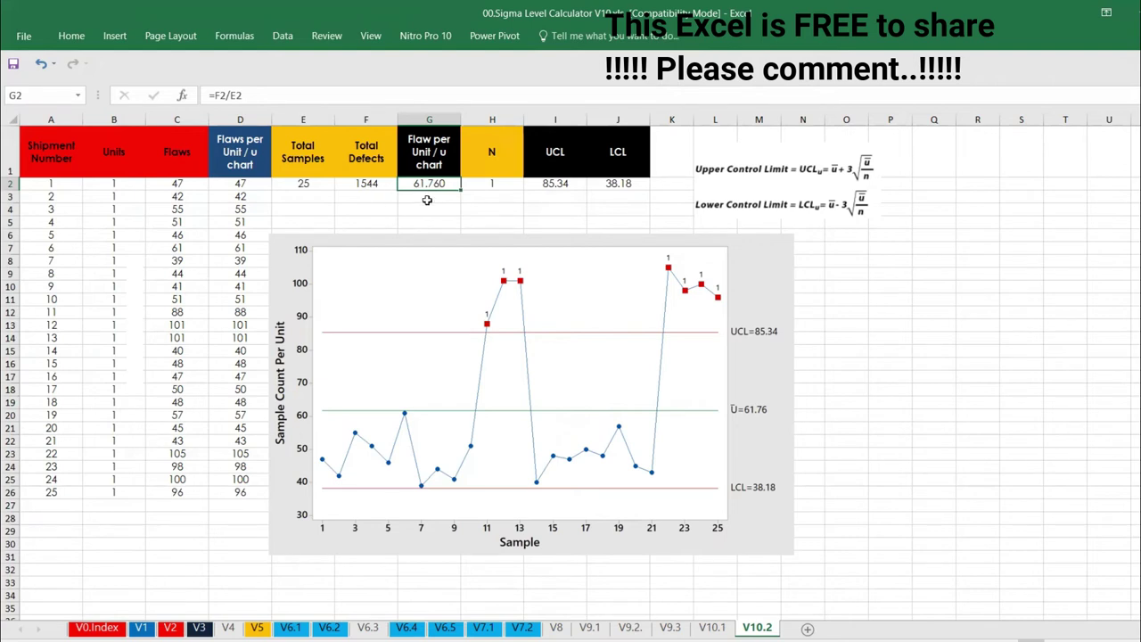
pyautogui.click(482, 187)
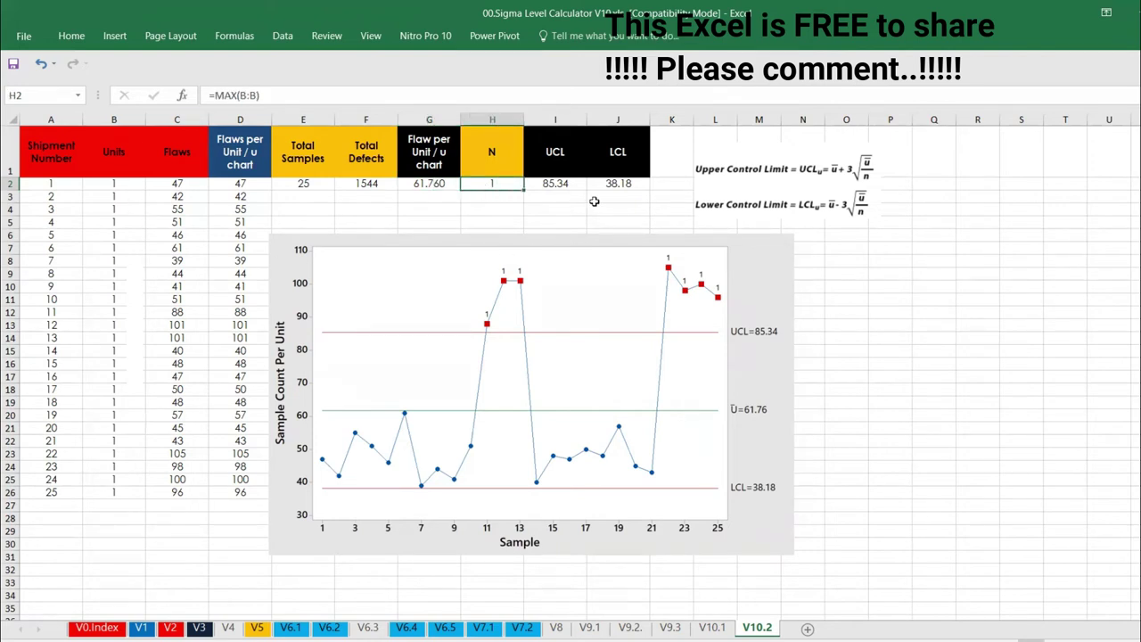
pyautogui.press('Right')
pyautogui.press('Right')
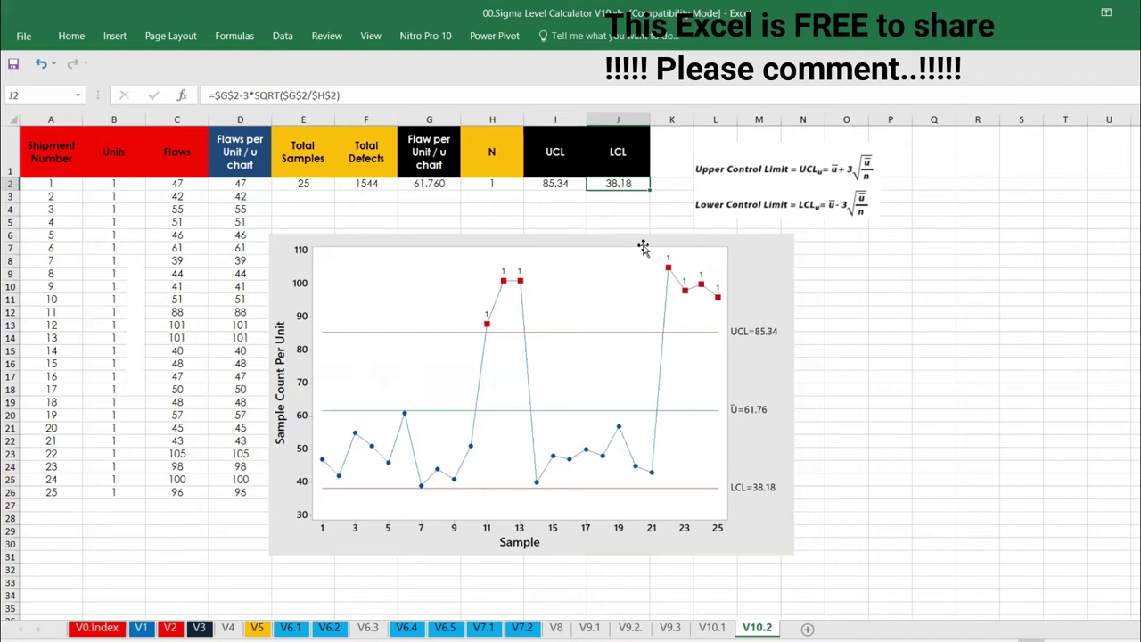
pyautogui.click(553, 183)
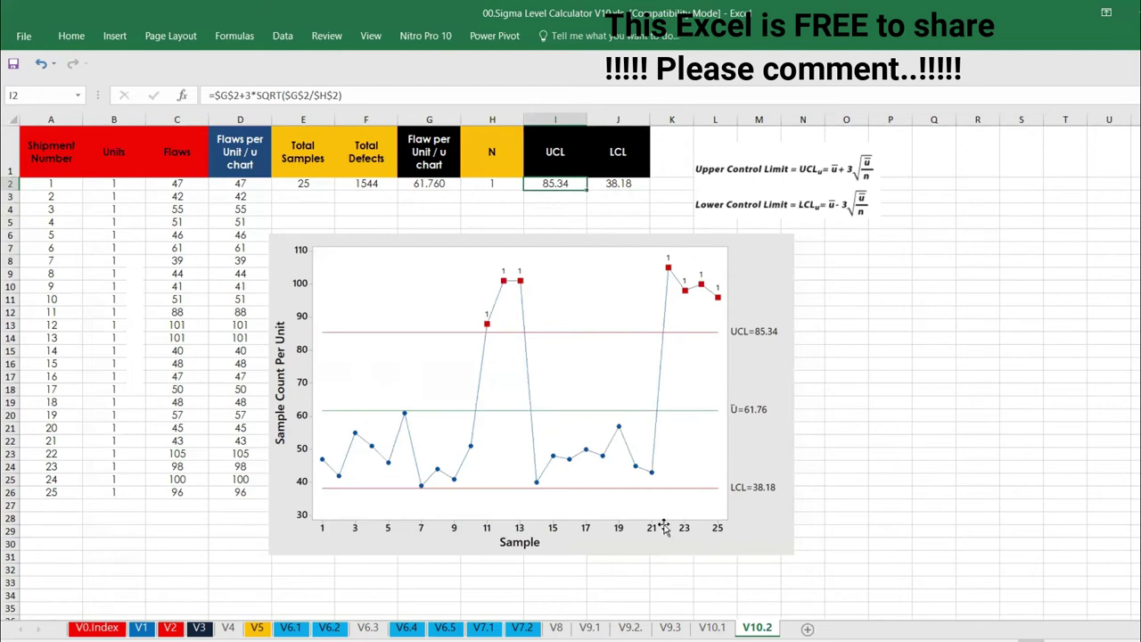
pyautogui.click(713, 628)
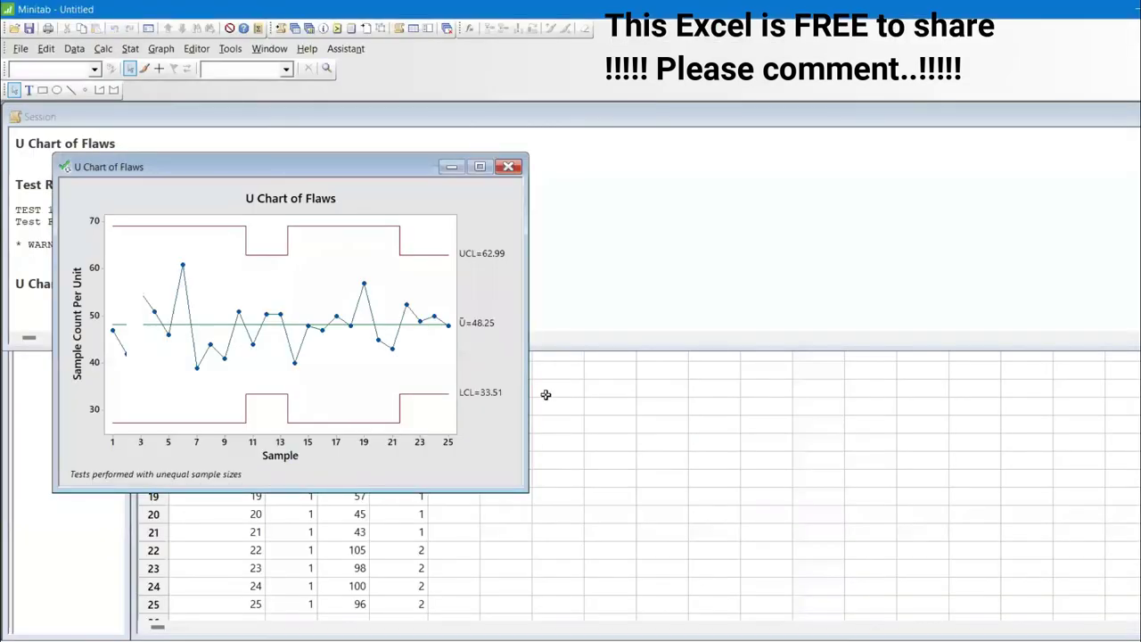
# Minimize Minitab's U chart and show Worksheet 1, briefly checking Excel's D2 formula.
pyautogui.click(452, 167)
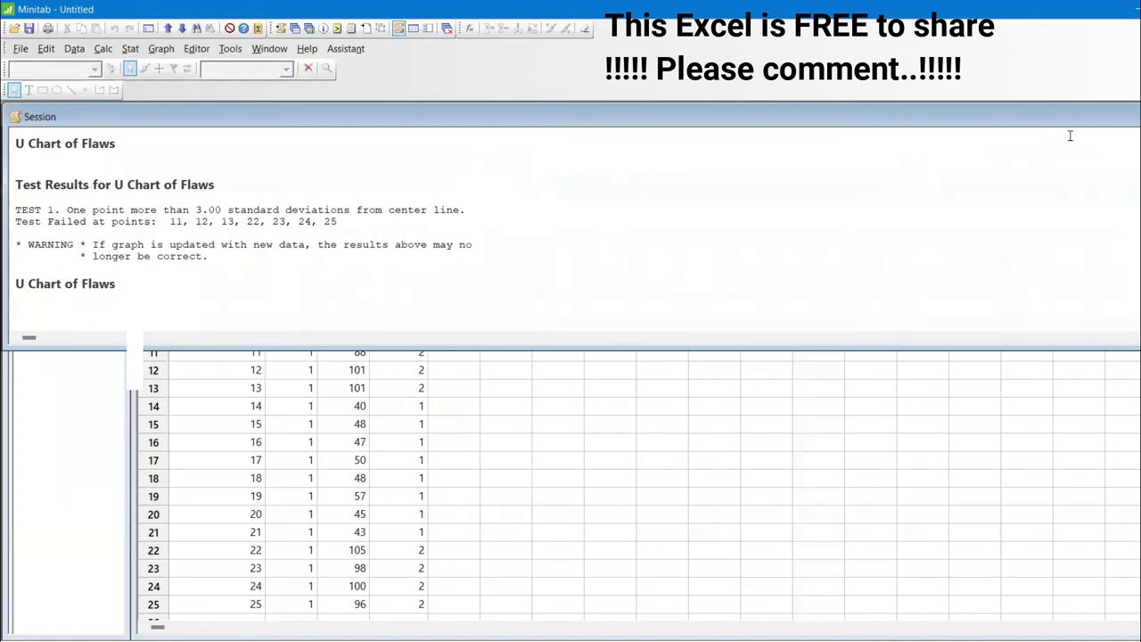
pyautogui.hotkey('ctrl', 'd')
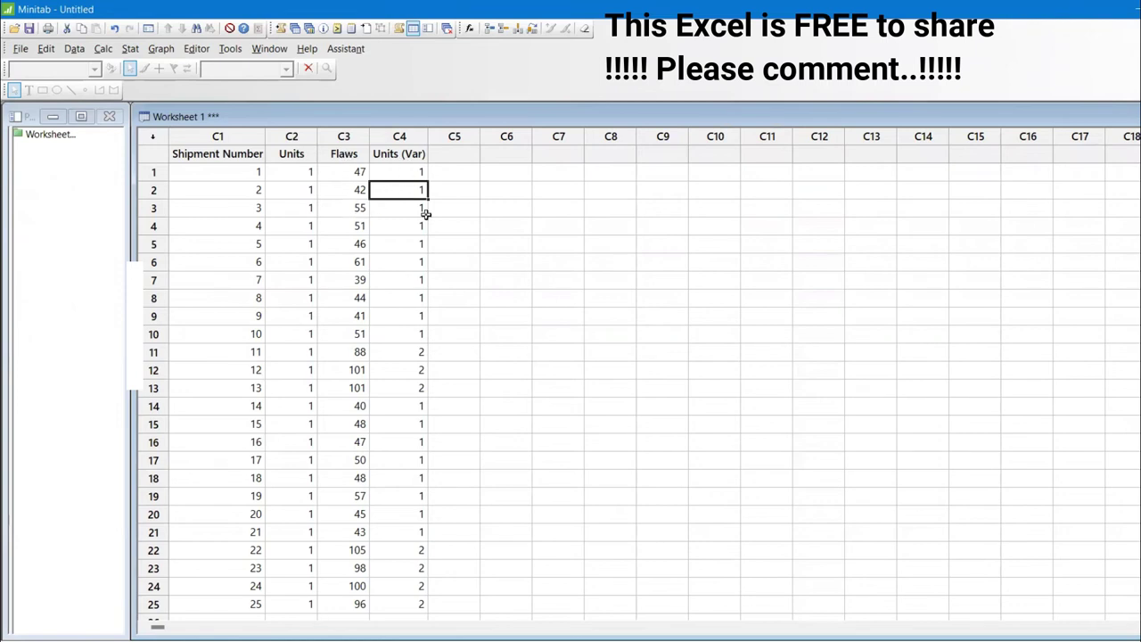
pyautogui.hotkey('alt', 'Tab')
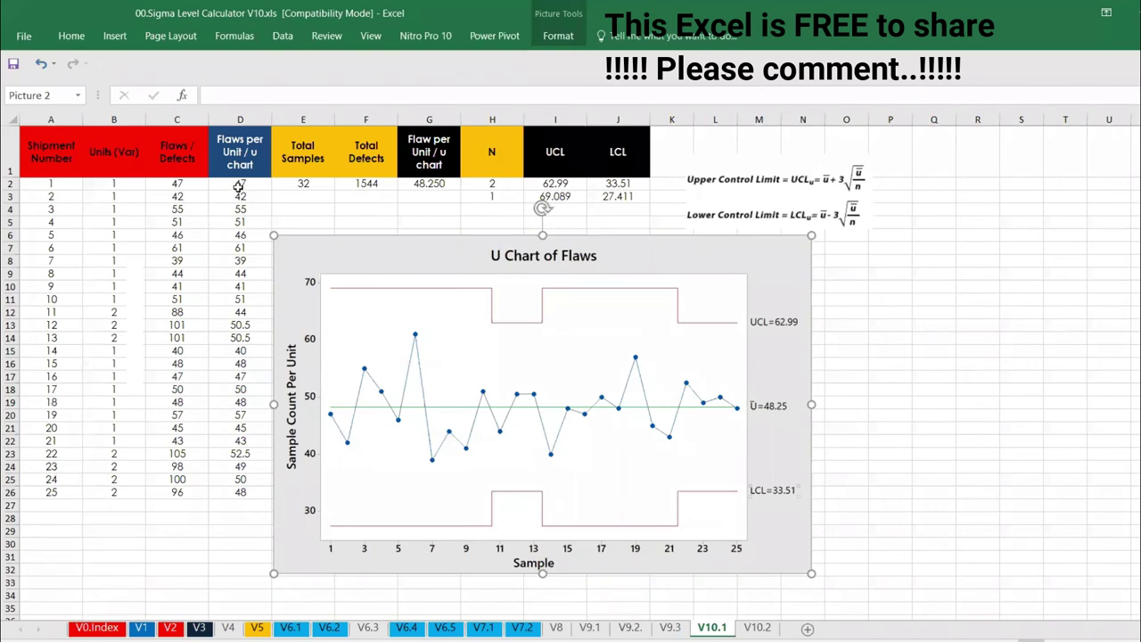
pyautogui.click(239, 186)
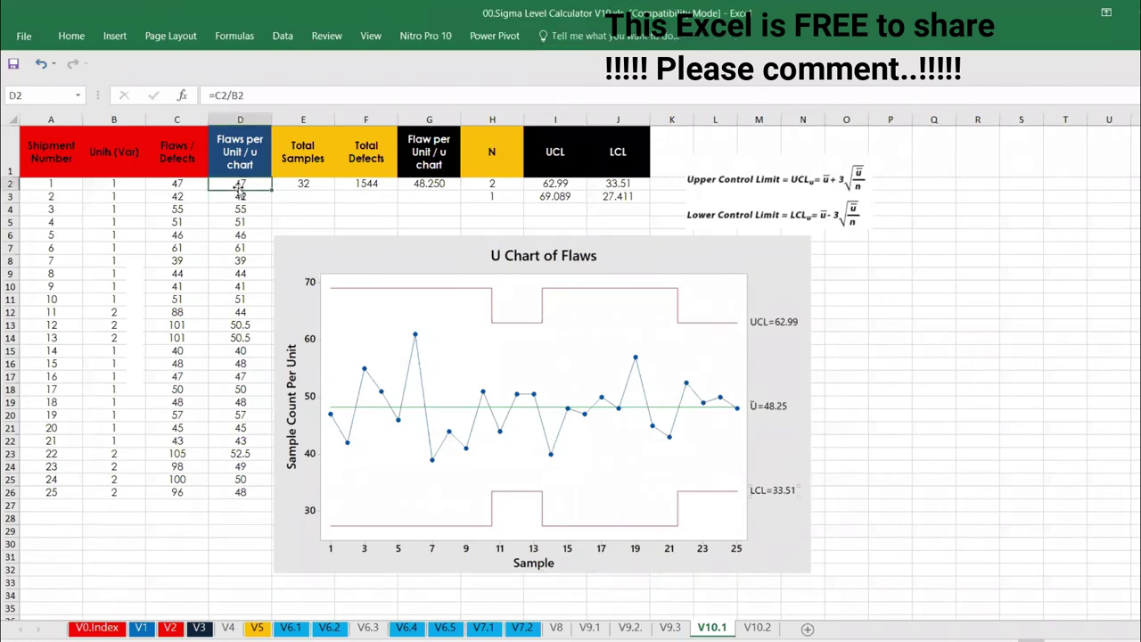
pyautogui.hotkey('alt', 'Tab')
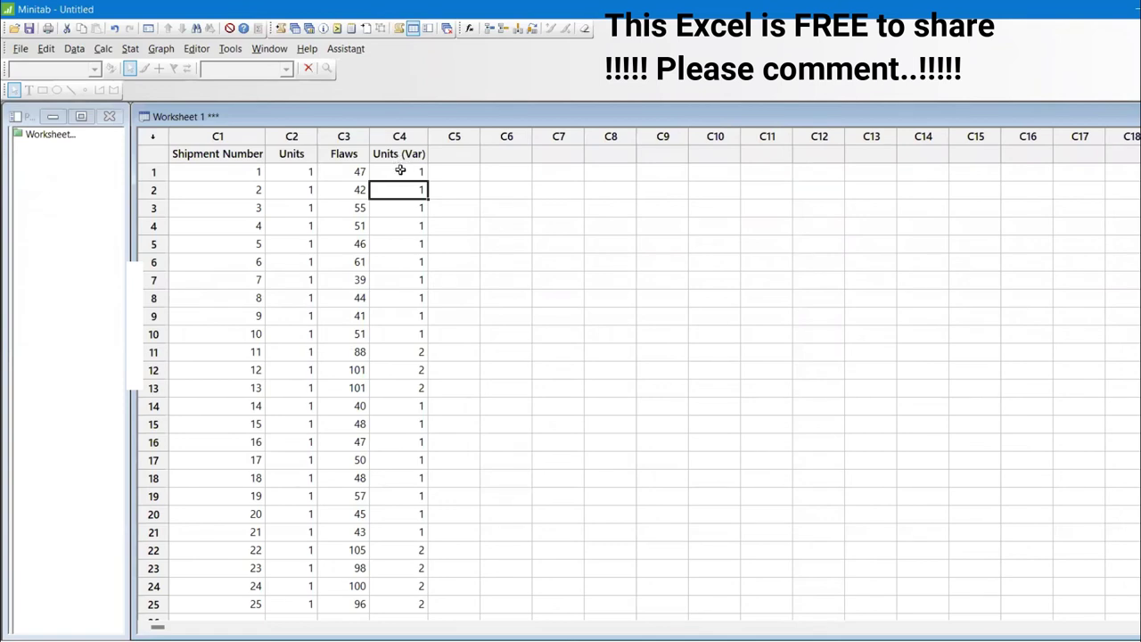
# Run Stat > Control Charts > Attributes Charts > U on Flaws with 'Units (Var)' subgroup sizes.
pyautogui.click(130, 48)
pyautogui.moveTo(175, 130)
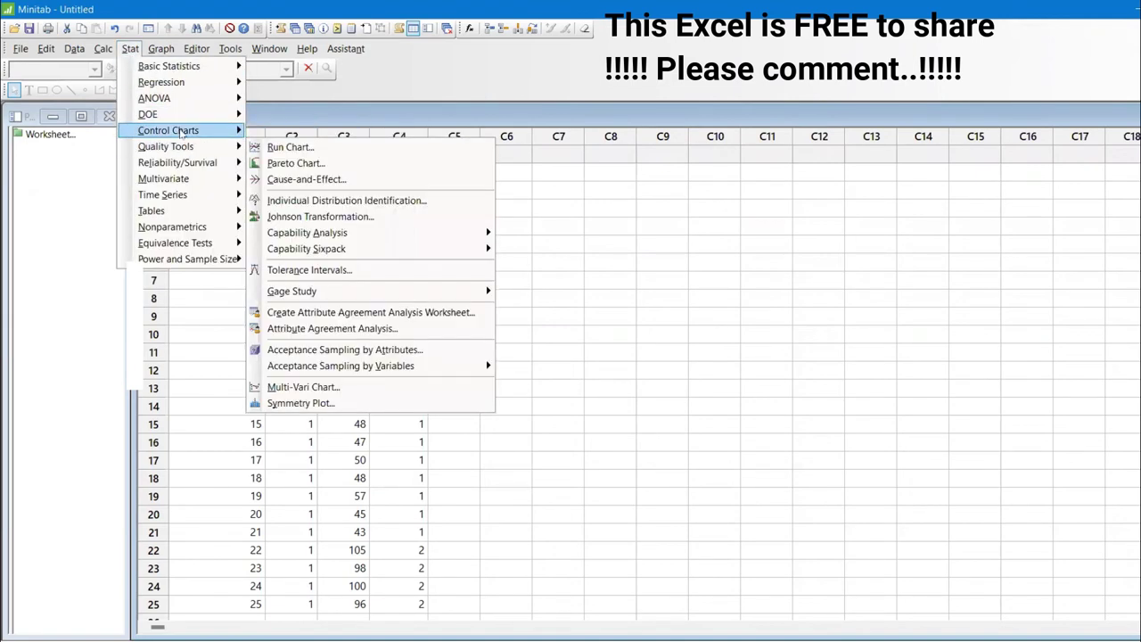
pyautogui.moveTo(330, 189)
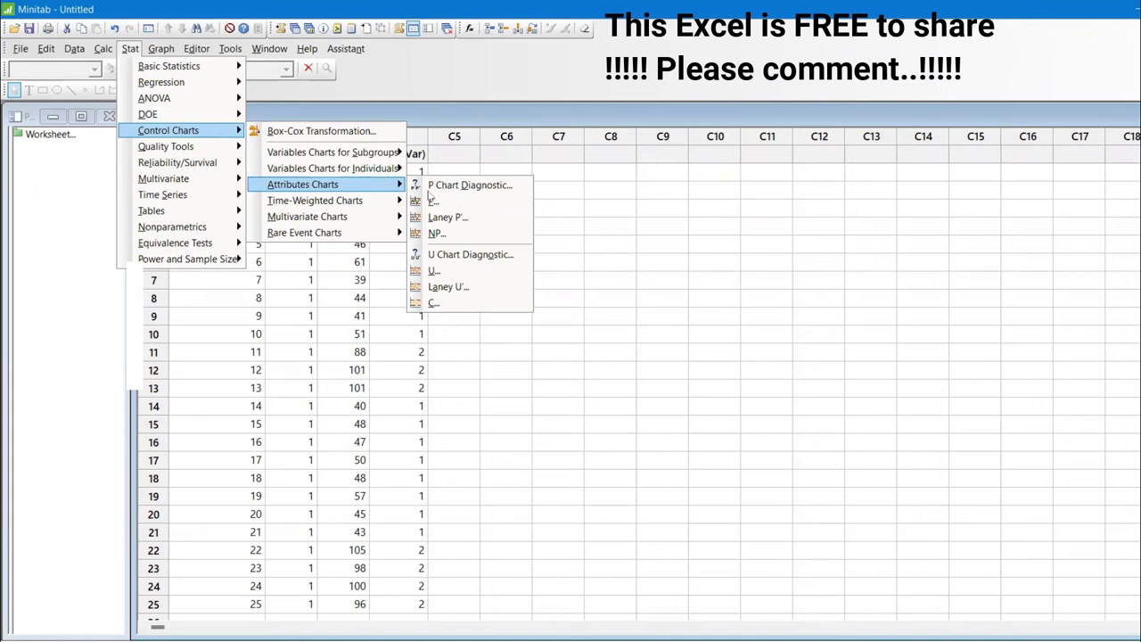
pyautogui.click(473, 269)
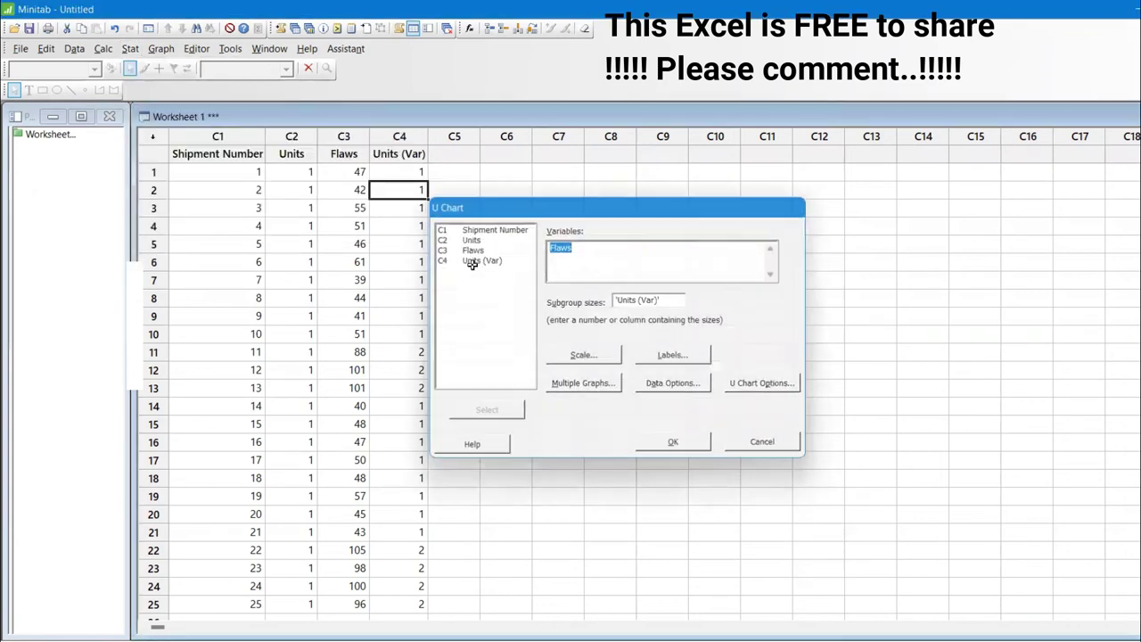
pyautogui.press('Escape')
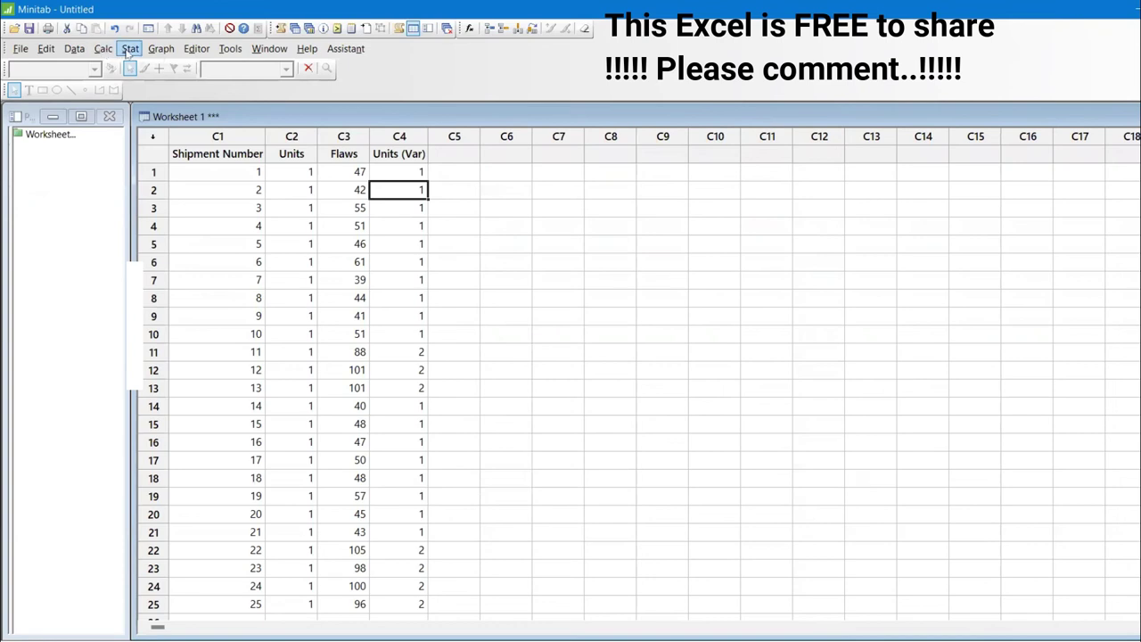
pyautogui.click(129, 51)
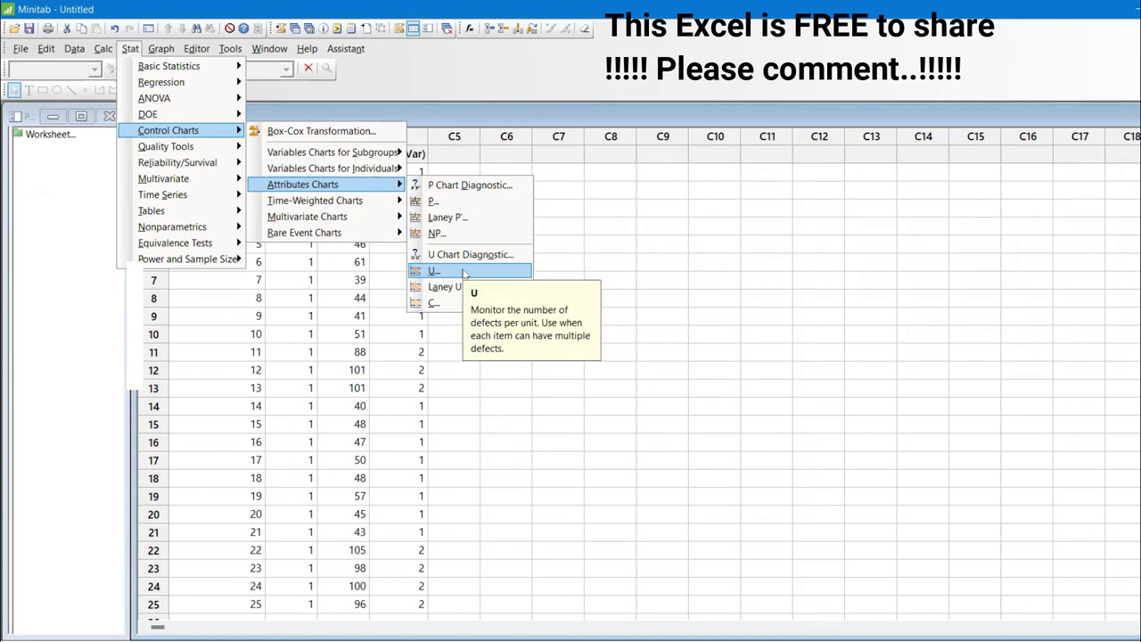
pyautogui.click(462, 271)
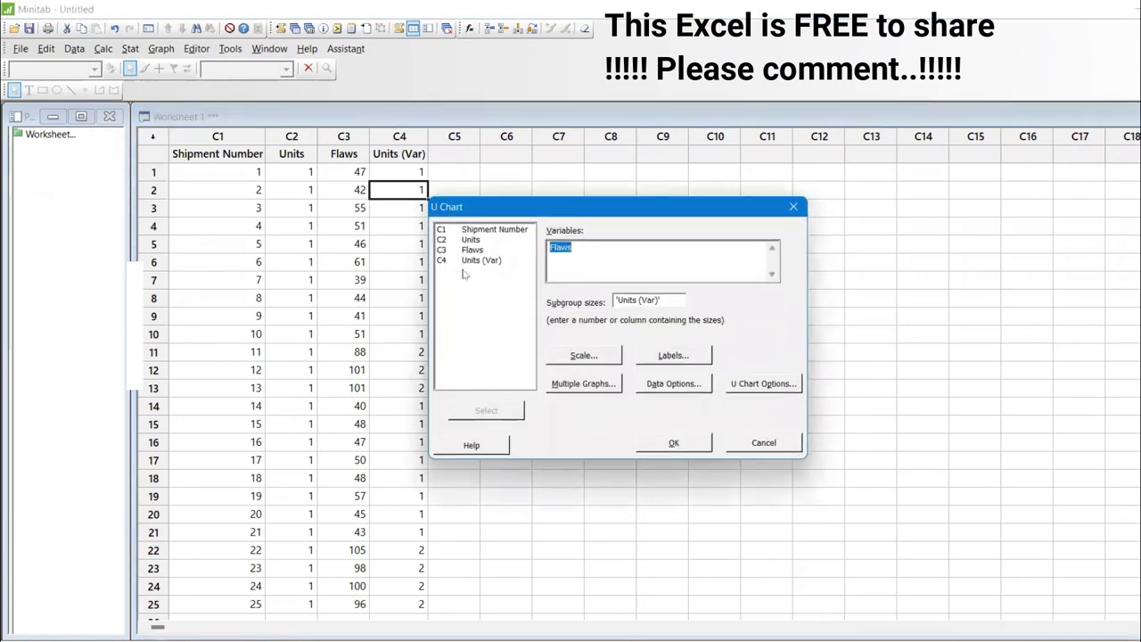
pyautogui.doubleClick(486, 251)
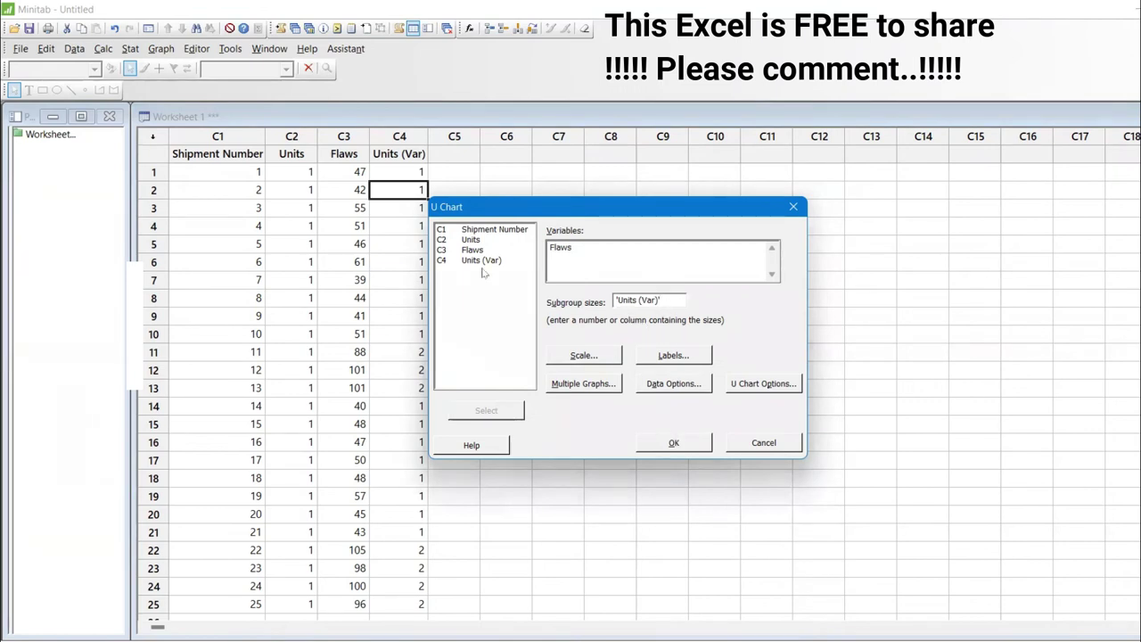
pyautogui.click(678, 442)
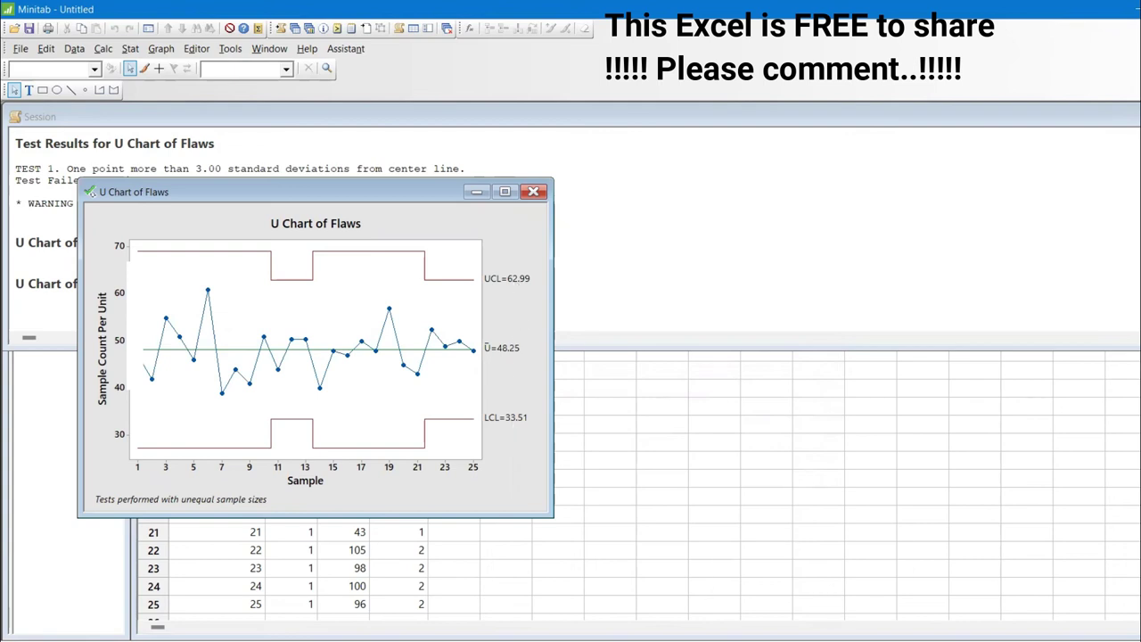
# Compare Excel's G2, J2 and I2 against Minitab's Ū 48.25, LCL 33.51 and UCL 62.99.
pyautogui.moveTo(815, 639)
pyautogui.click(820, 571)
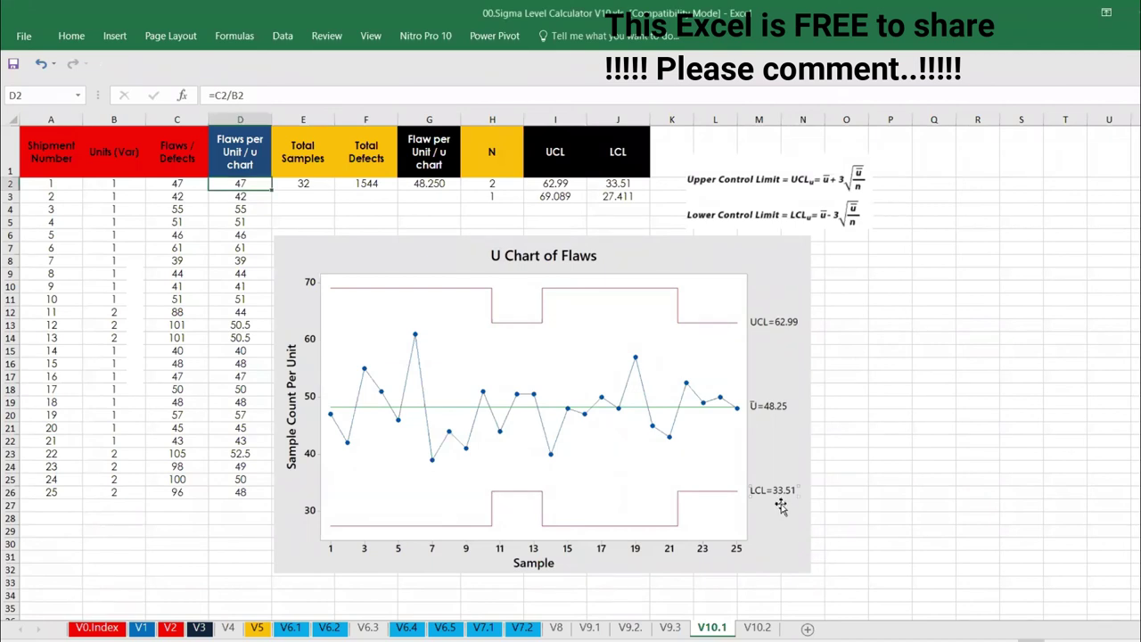
pyautogui.hotkey('alt', 'Tab')
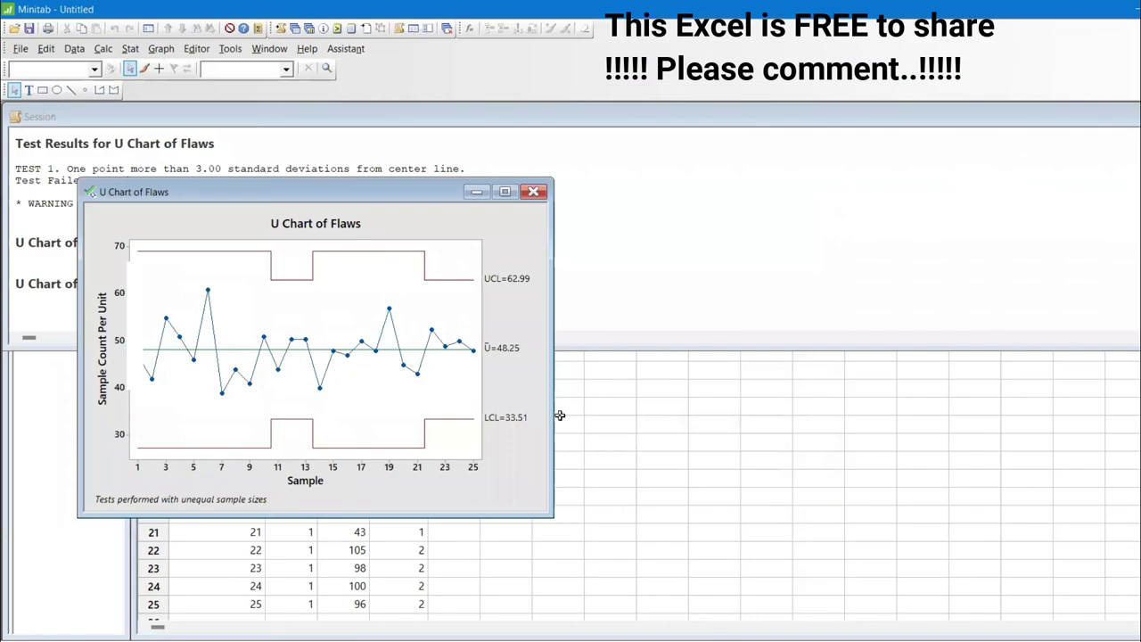
pyautogui.hotkey('alt', 'Tab')
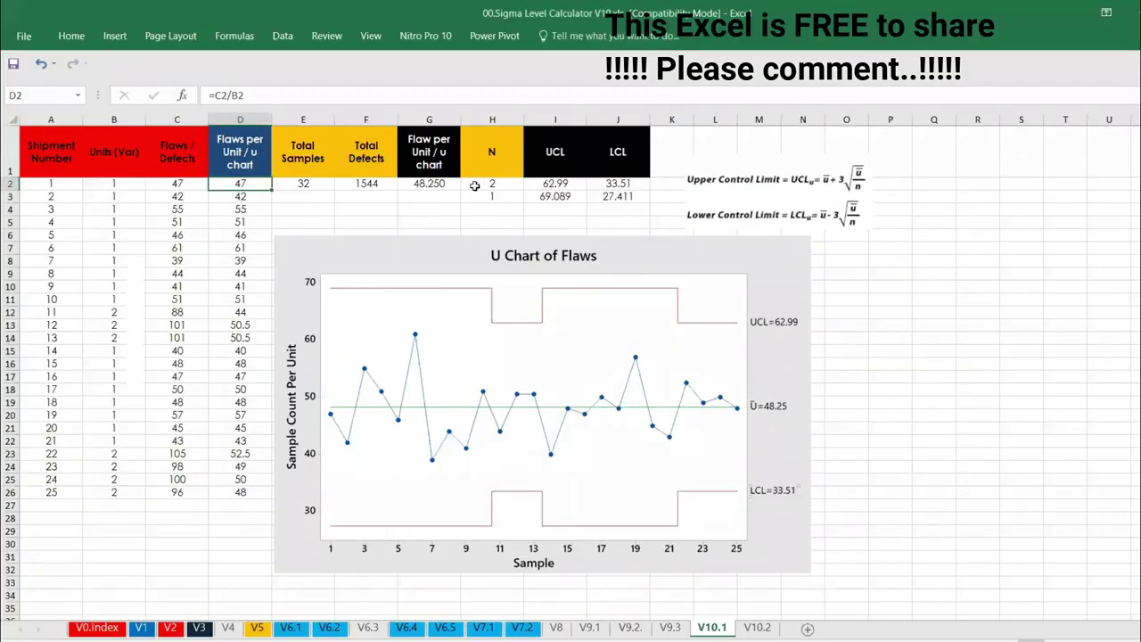
pyautogui.click(440, 183)
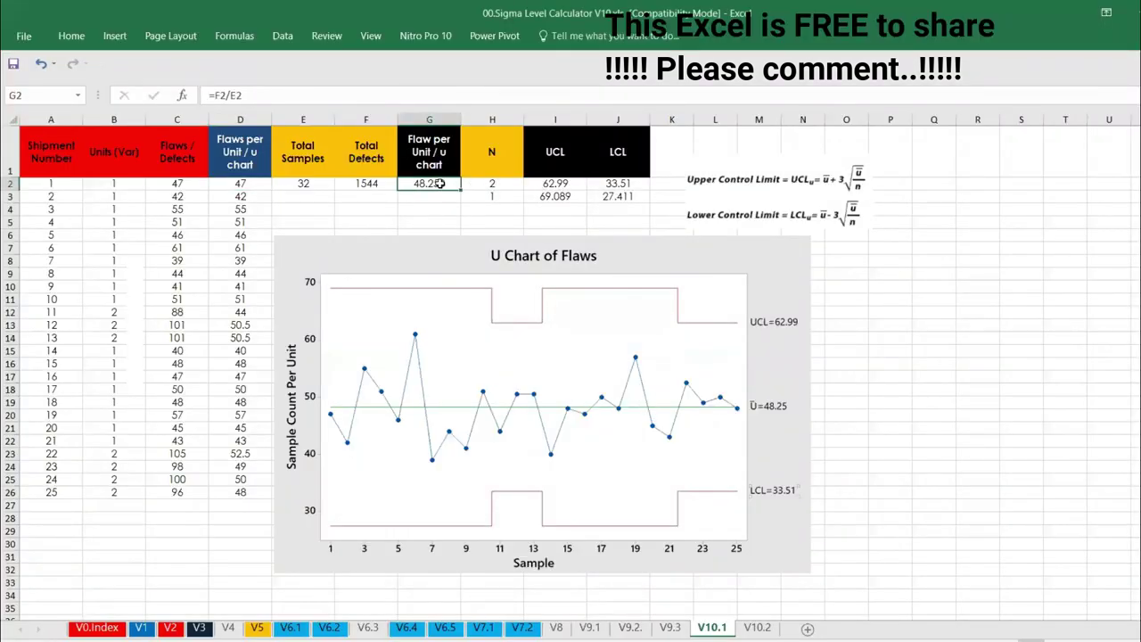
pyautogui.hotkey('alt', 'Tab')
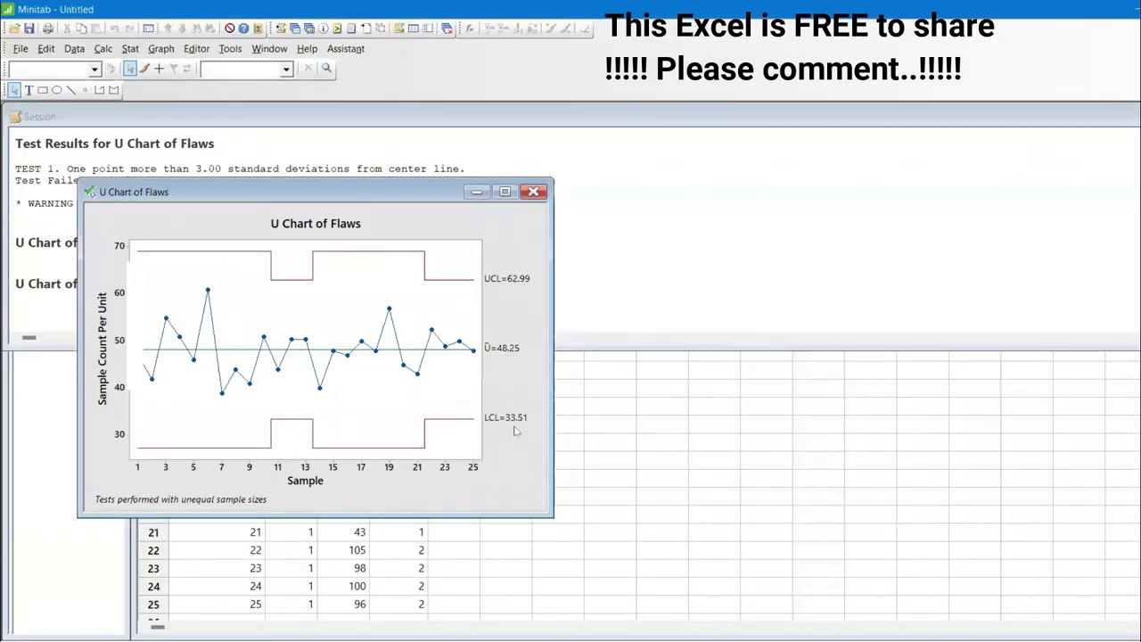
pyautogui.hotkey('alt', 'Tab')
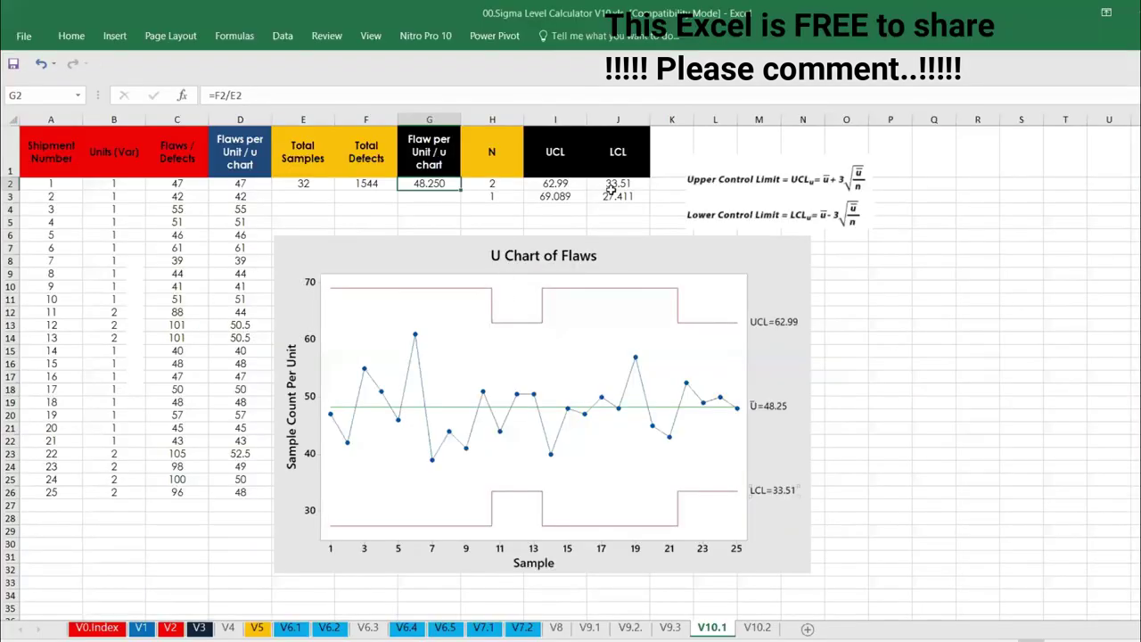
pyautogui.click(614, 186)
pyautogui.hotkey('alt', 'Tab')
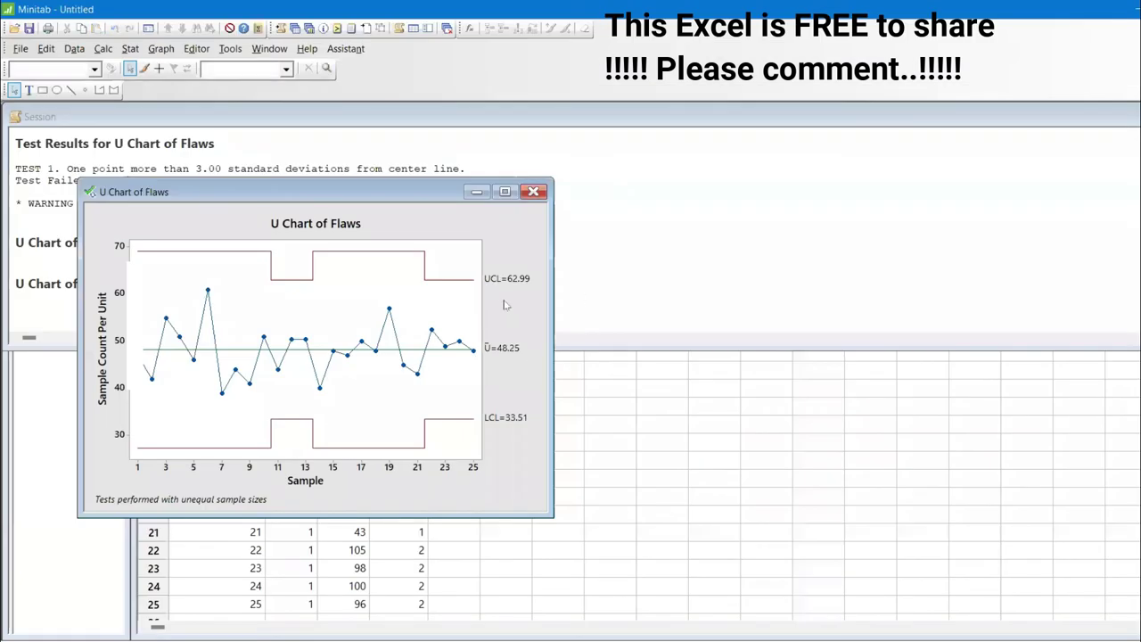
pyautogui.hotkey('alt', 'Tab')
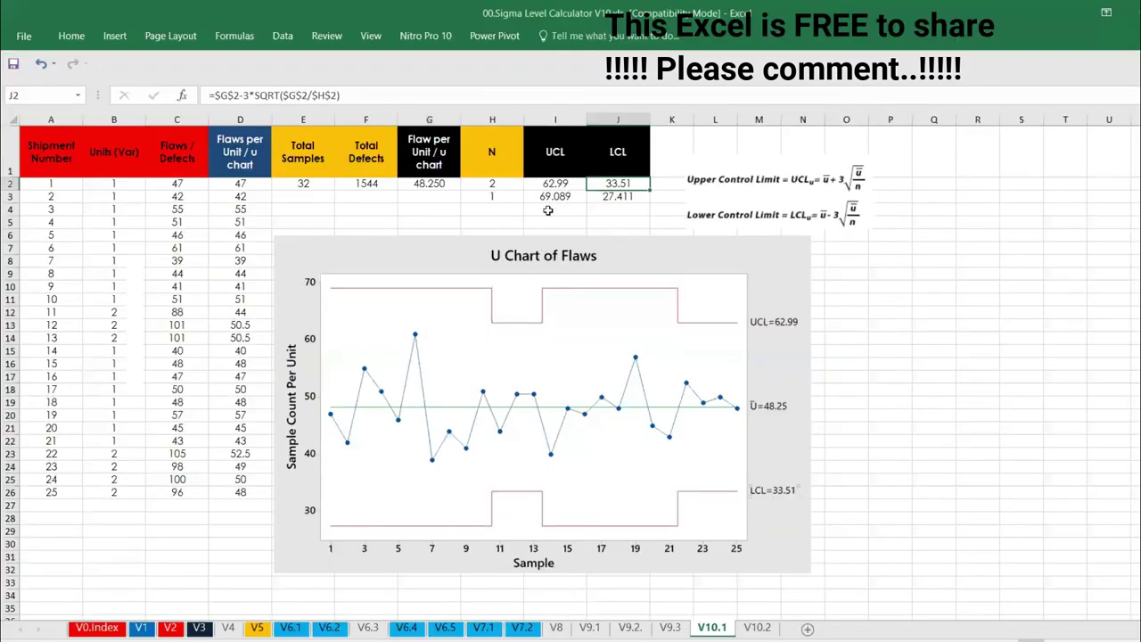
pyautogui.click(535, 183)
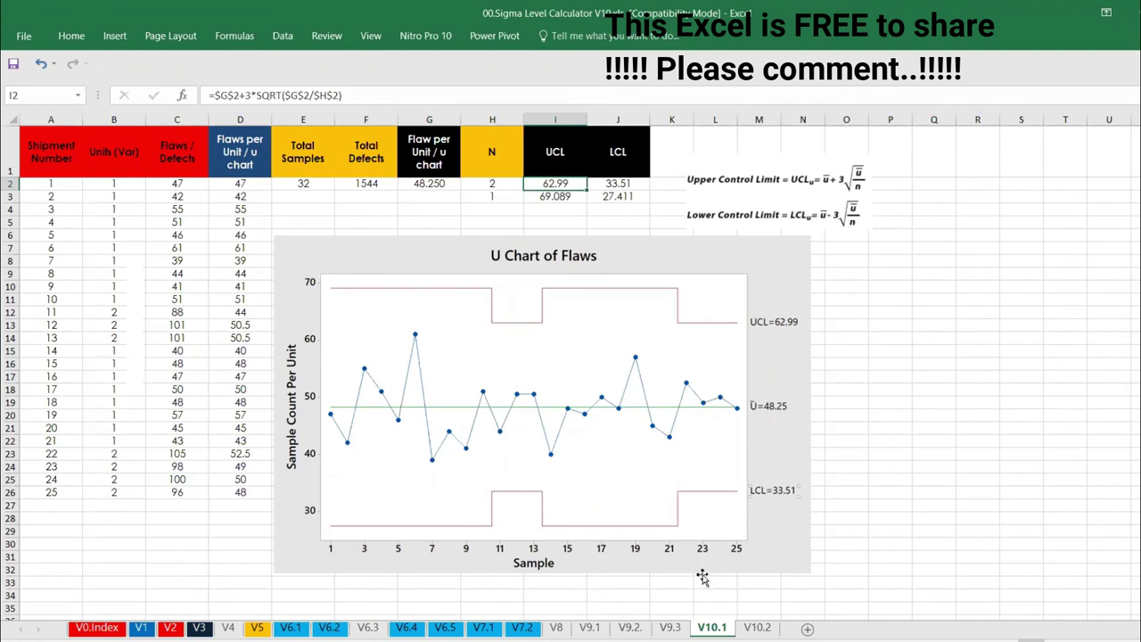
# Open Excel's V10.2 sheet, then rerun Minitab's U chart using the Units column as subgroup sizes.
pyautogui.click(751, 627)
pyautogui.hotkey('alt', 'Tab')
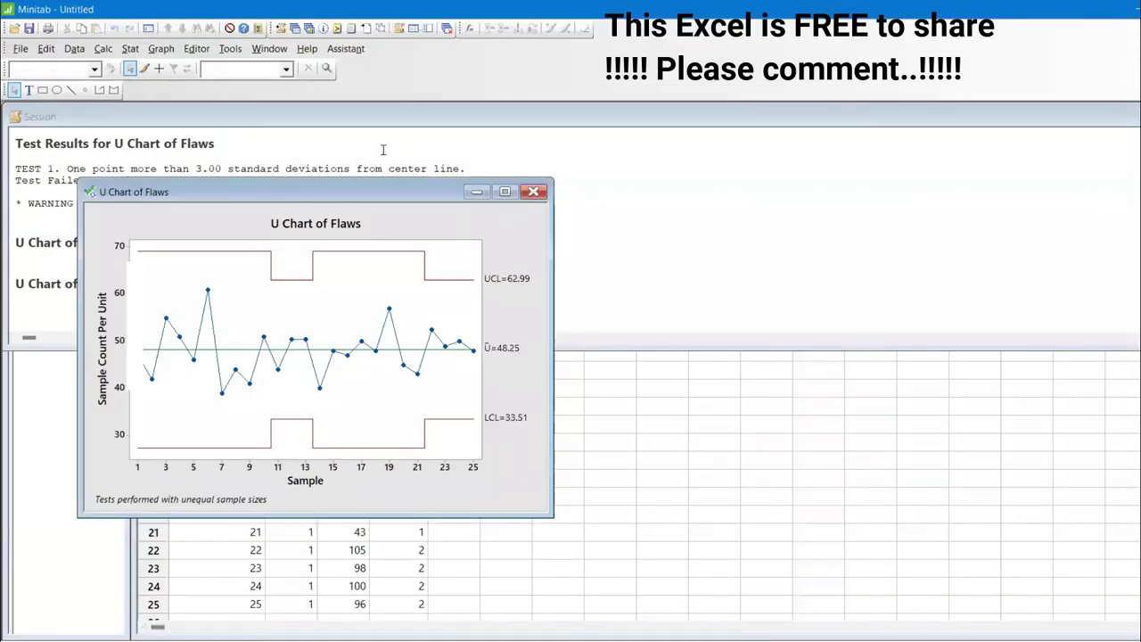
pyautogui.hotkey('ctrl', 'e')
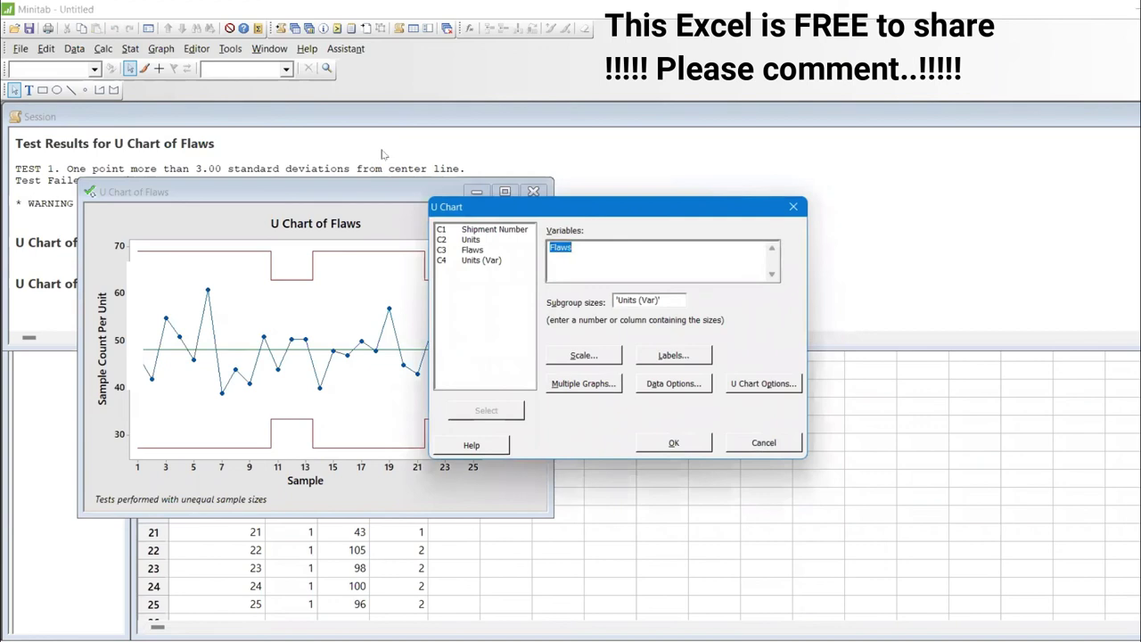
pyautogui.click(671, 302)
pyautogui.press('BackSpace')
pyautogui.press('BackSpace')
pyautogui.press('BackSpace')
pyautogui.press('BackSpace')
pyautogui.press('BackSpace')
pyautogui.press('BackSpace')
pyautogui.press('BackSpace')
pyautogui.press('BackSpace')
pyautogui.press('BackSpace')
pyautogui.press('BackSpace')
pyautogui.press('BackSpace')
pyautogui.press('BackSpace')
pyautogui.doubleClick(484, 242)
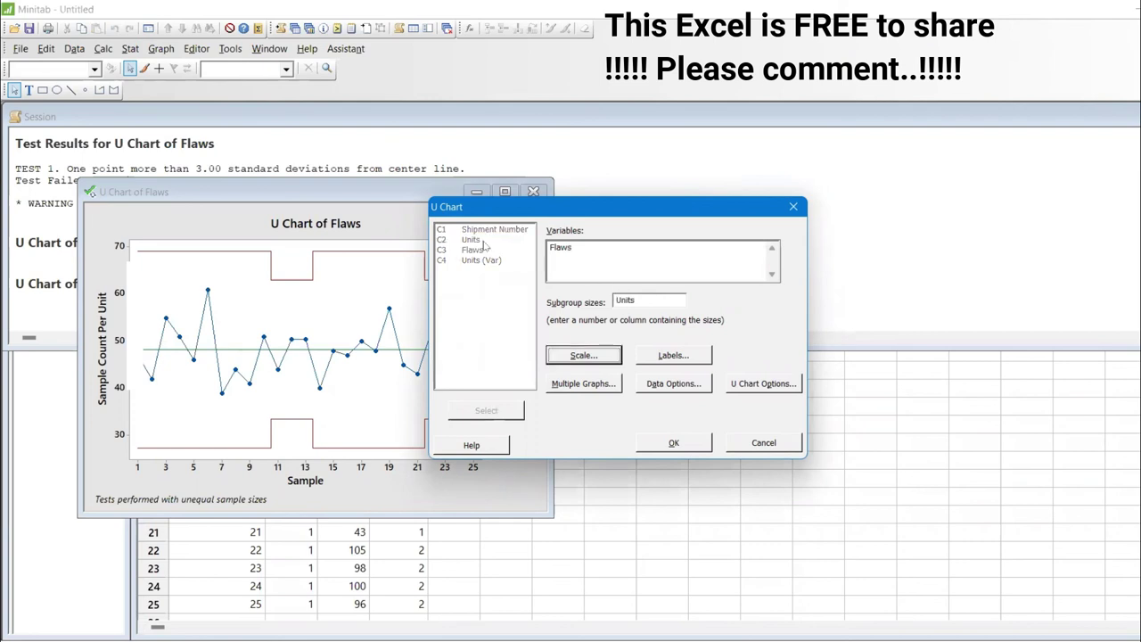
pyautogui.click(678, 440)
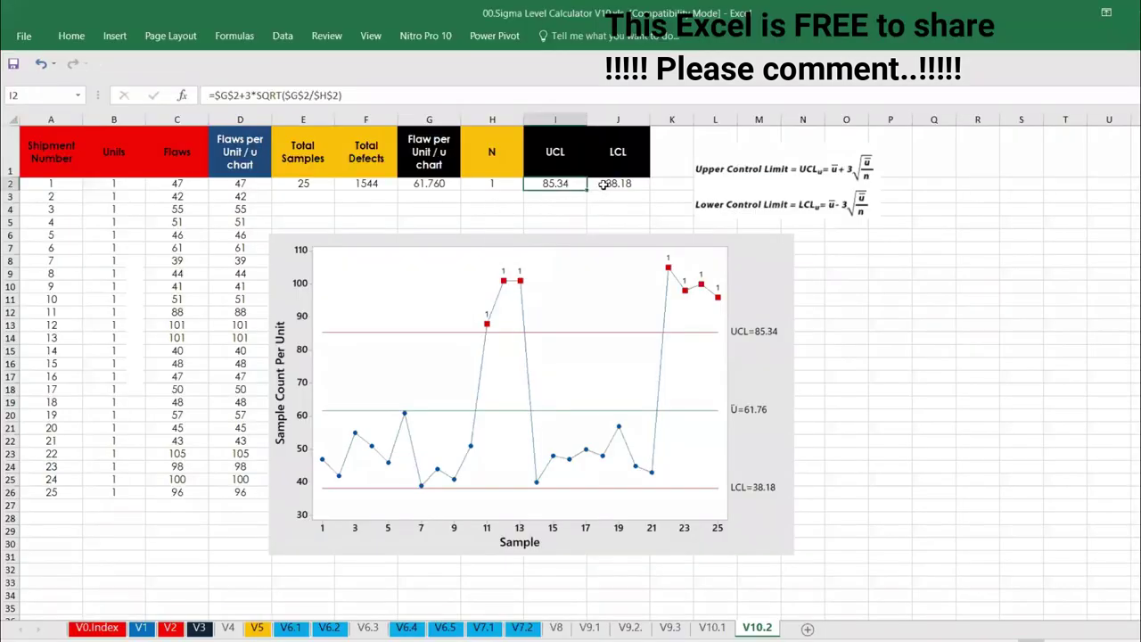
# Show the LCL formula =$G$2-3*SQRT($G$2/$H$2) in J2, giving 38.18.
pyautogui.click(606, 182)
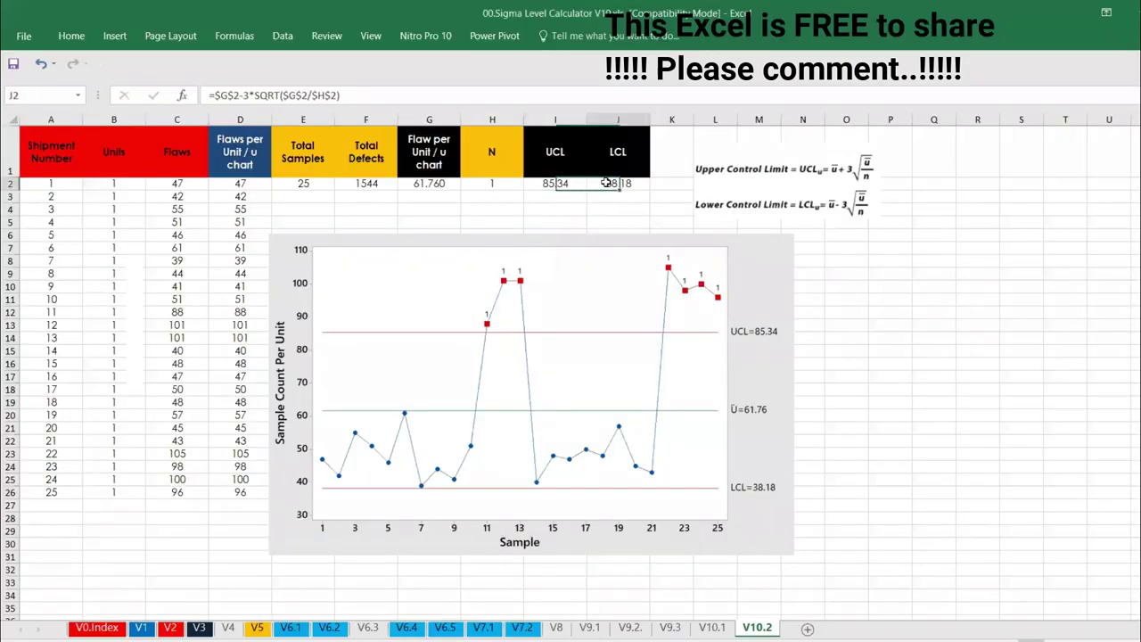